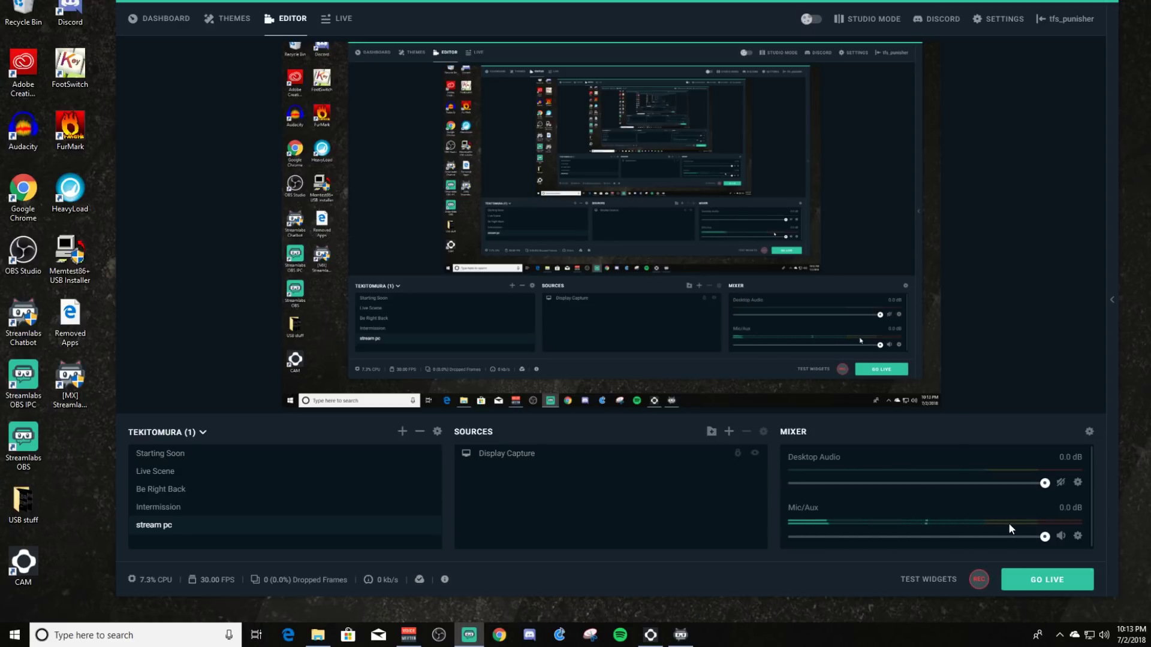
- Add a Gain filter to the Mic/Aux source and set its gain to 3.1 dB
click(1078, 537)
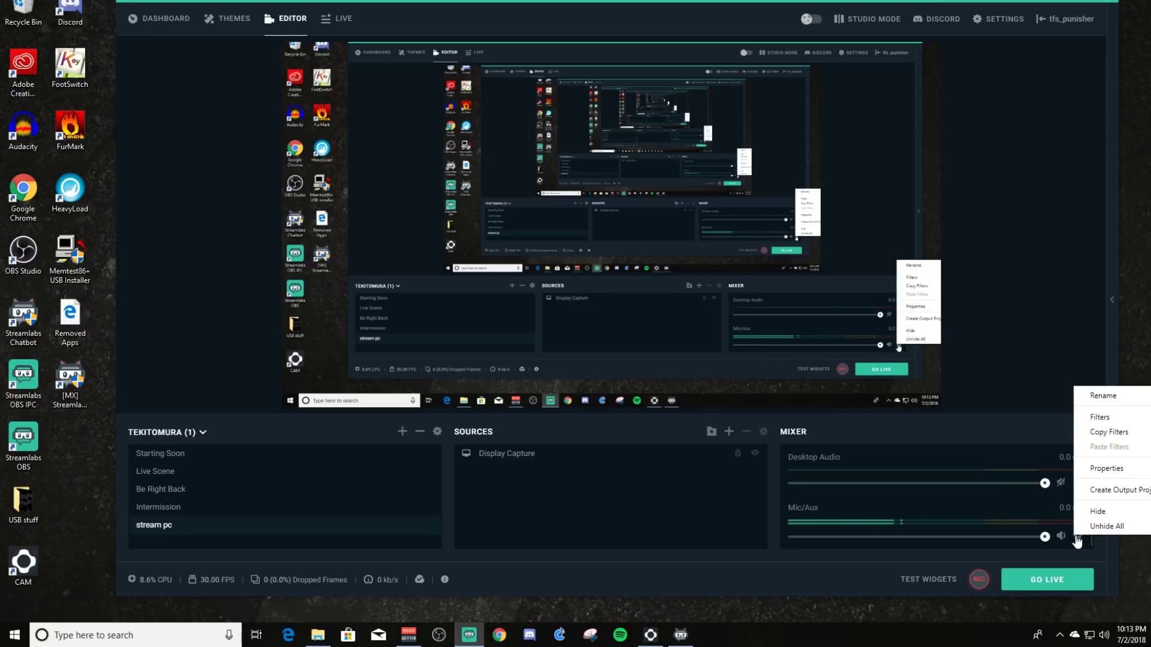
click(1115, 419)
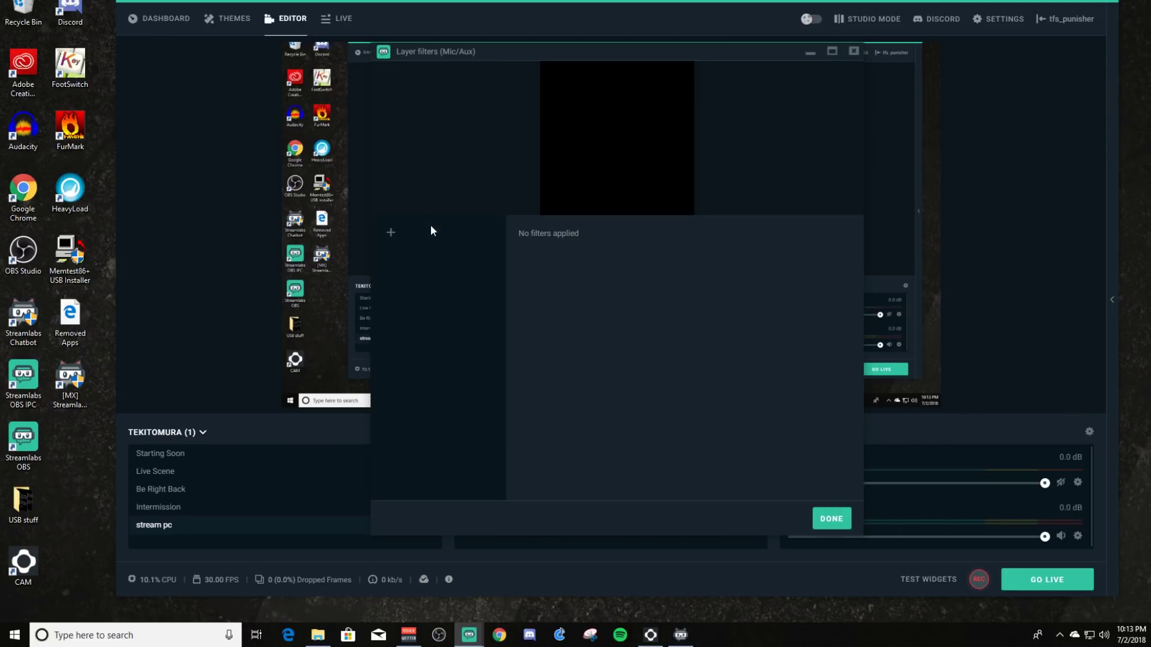
click(390, 233)
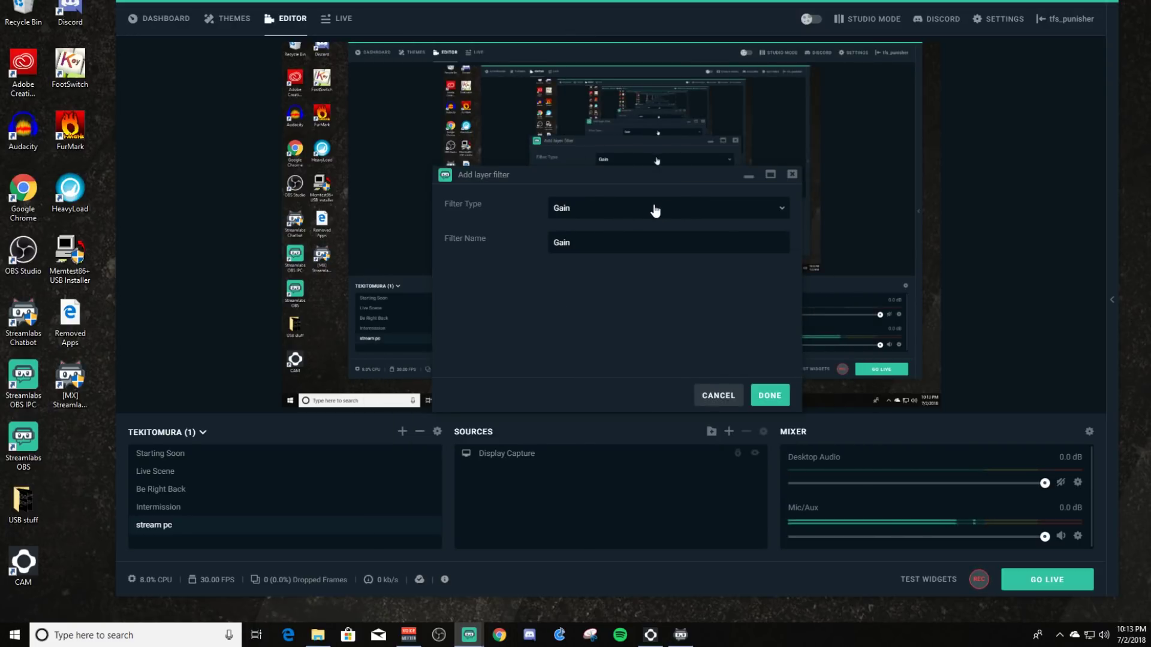
click(768, 401)
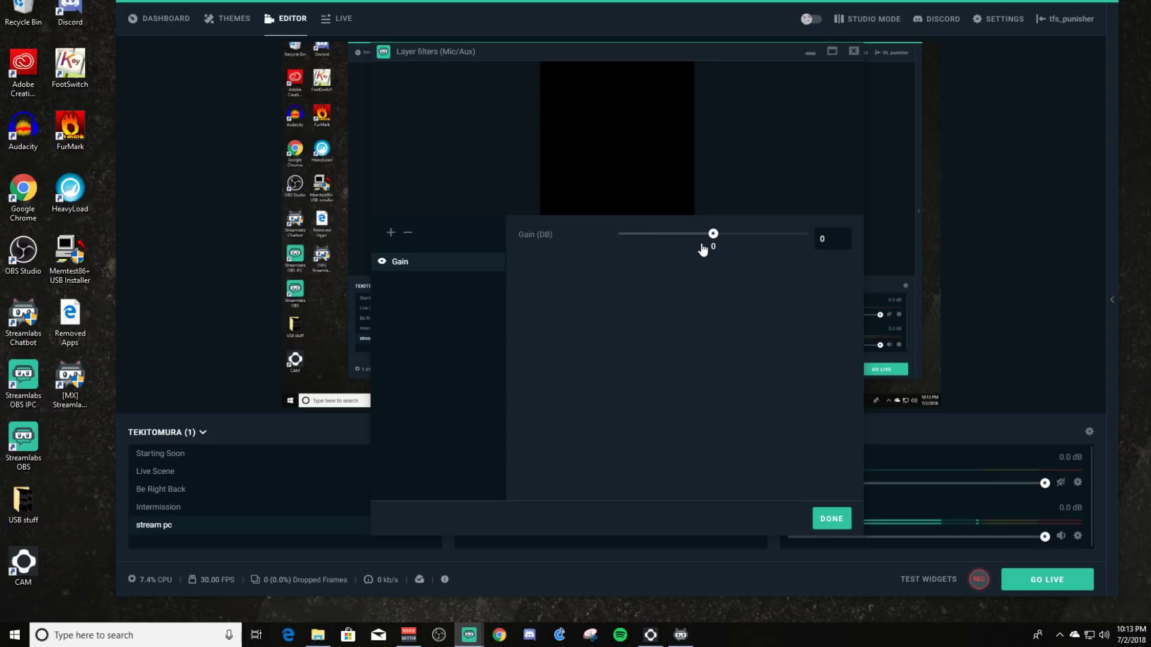
drag(712, 238, 723, 239)
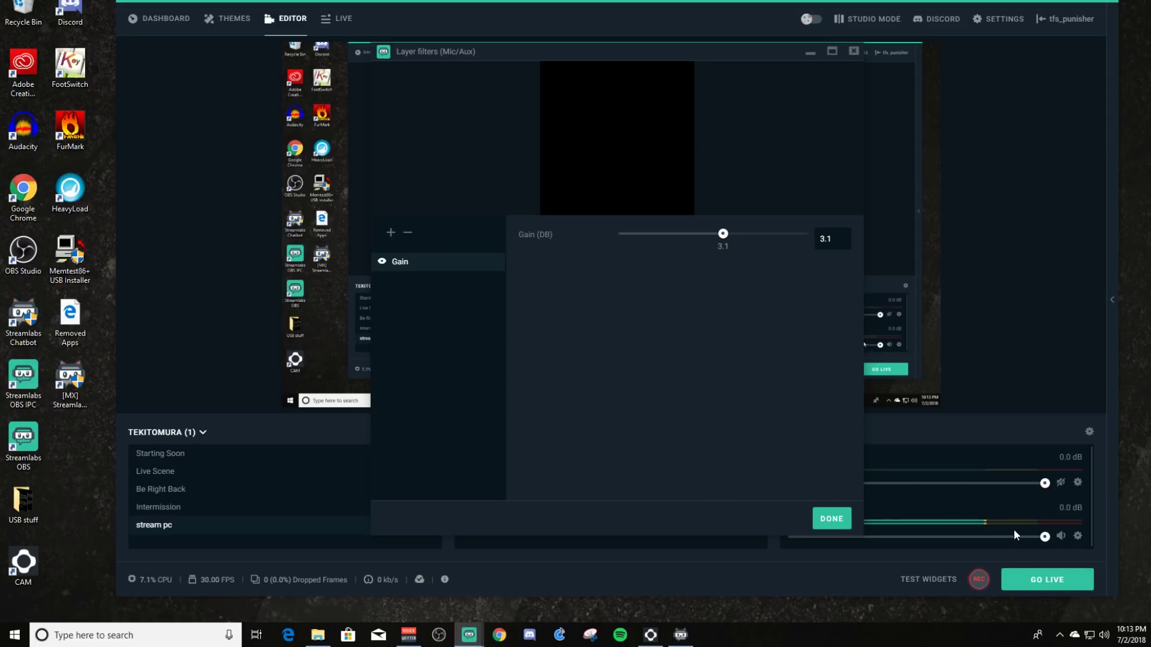
click(833, 519)
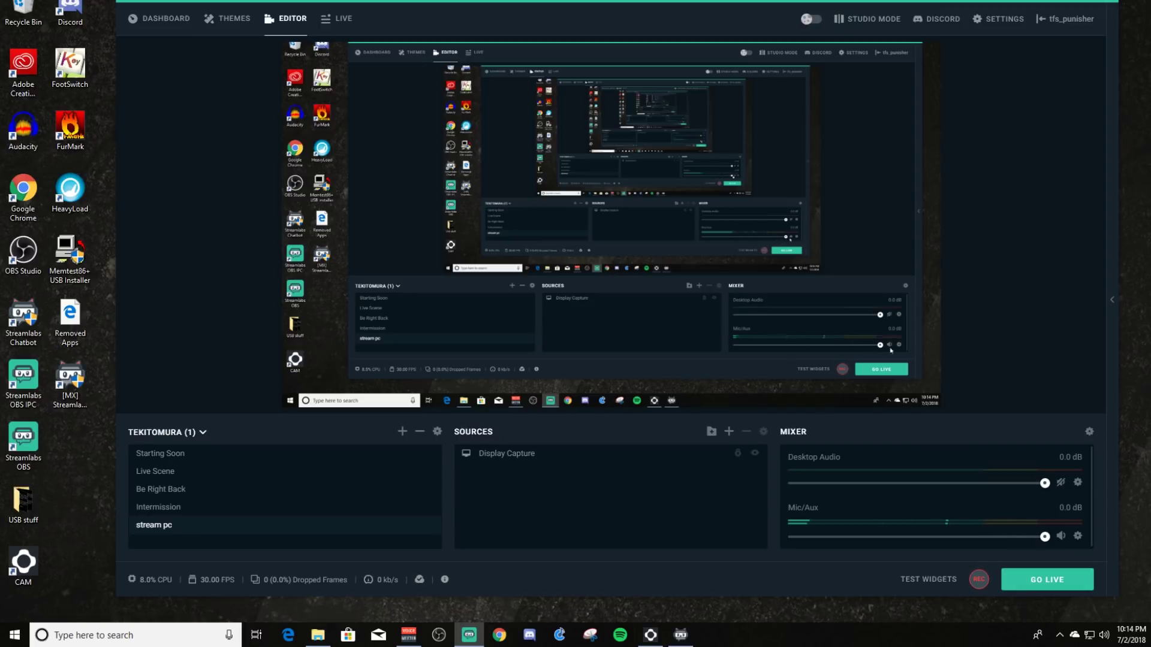
- Add a Noise Suppression filter to the Mic/Aux source, keeping the default filter name
click(1078, 537)
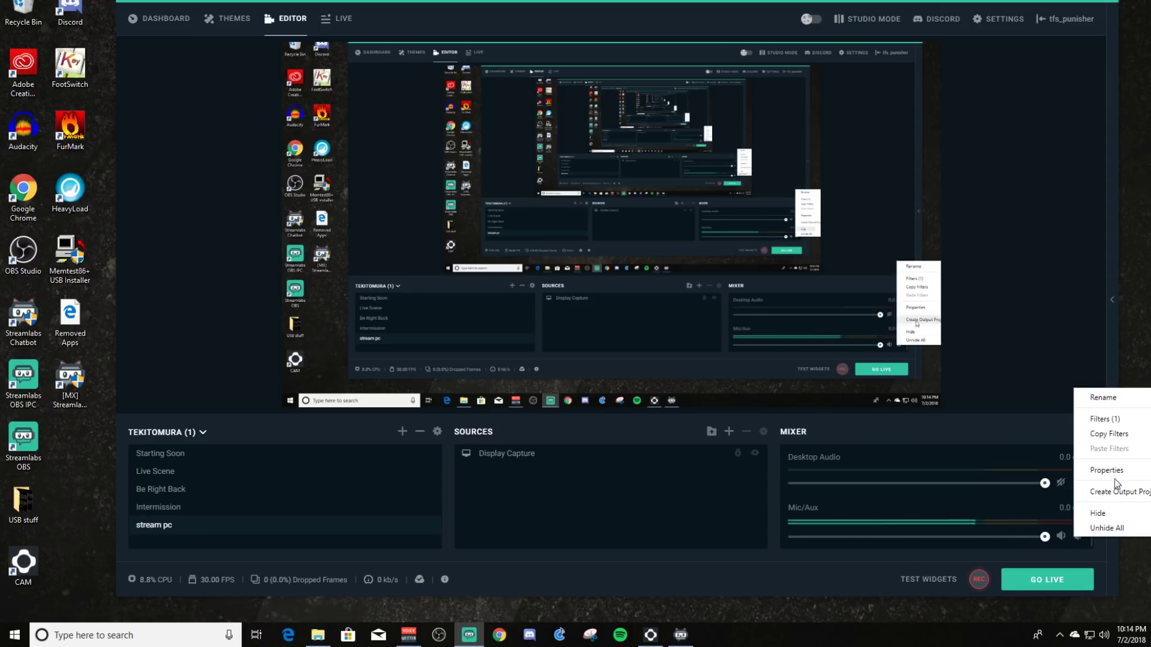
click(1133, 419)
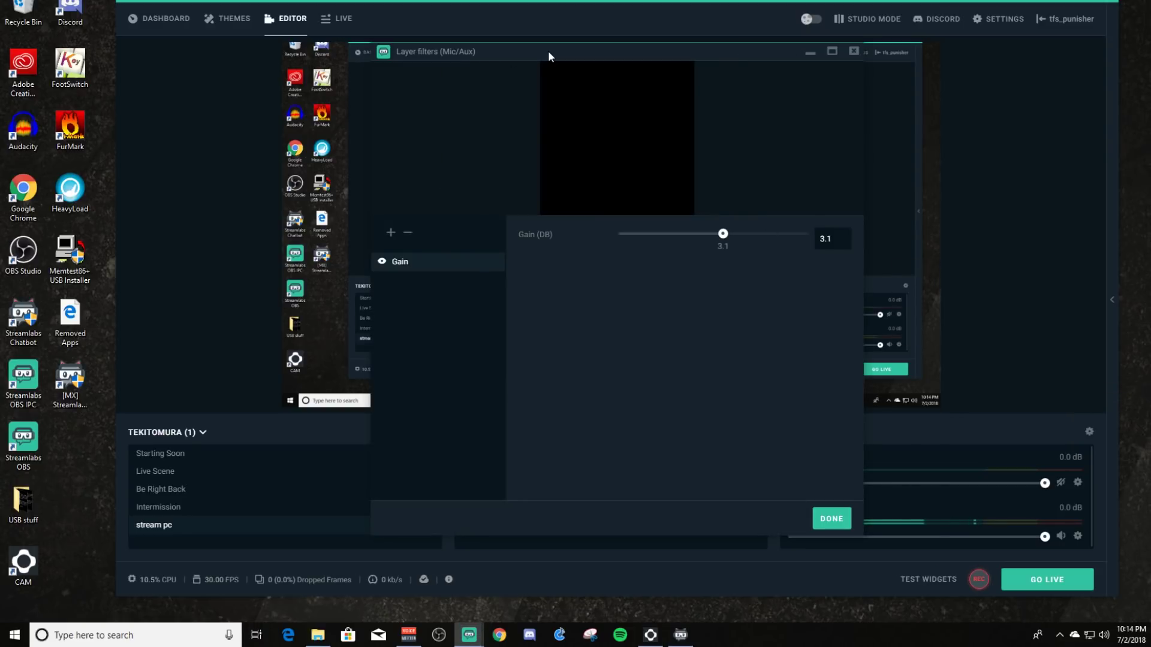
drag(431, 52, 370, 47)
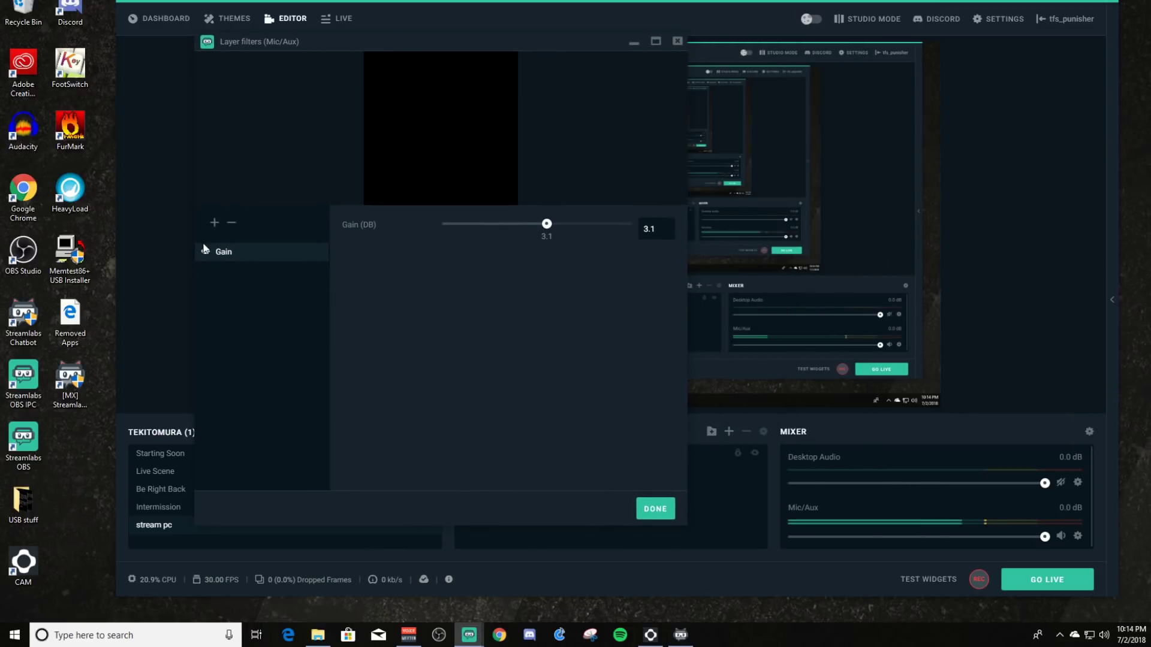
click(214, 224)
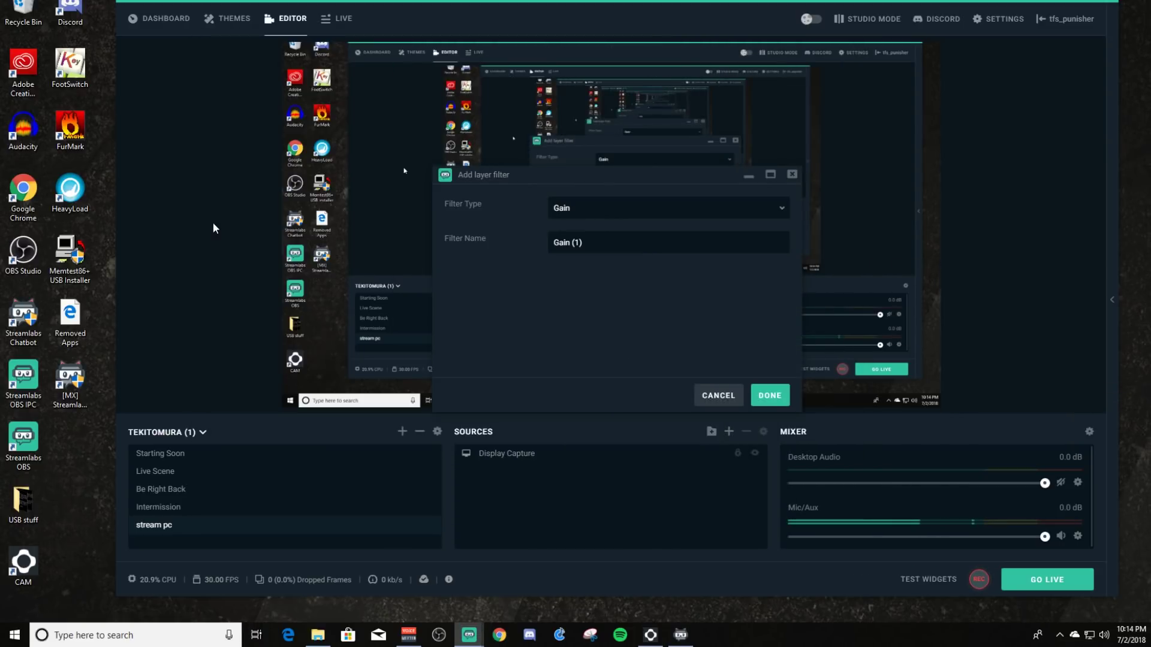
click(634, 210)
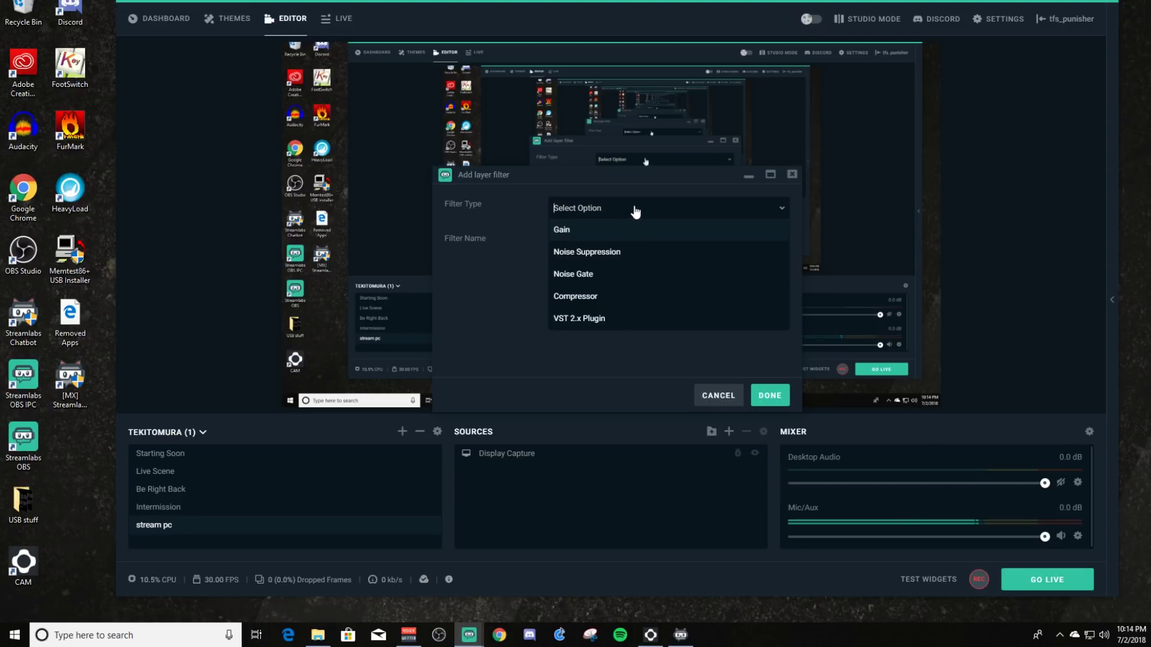
click(597, 252)
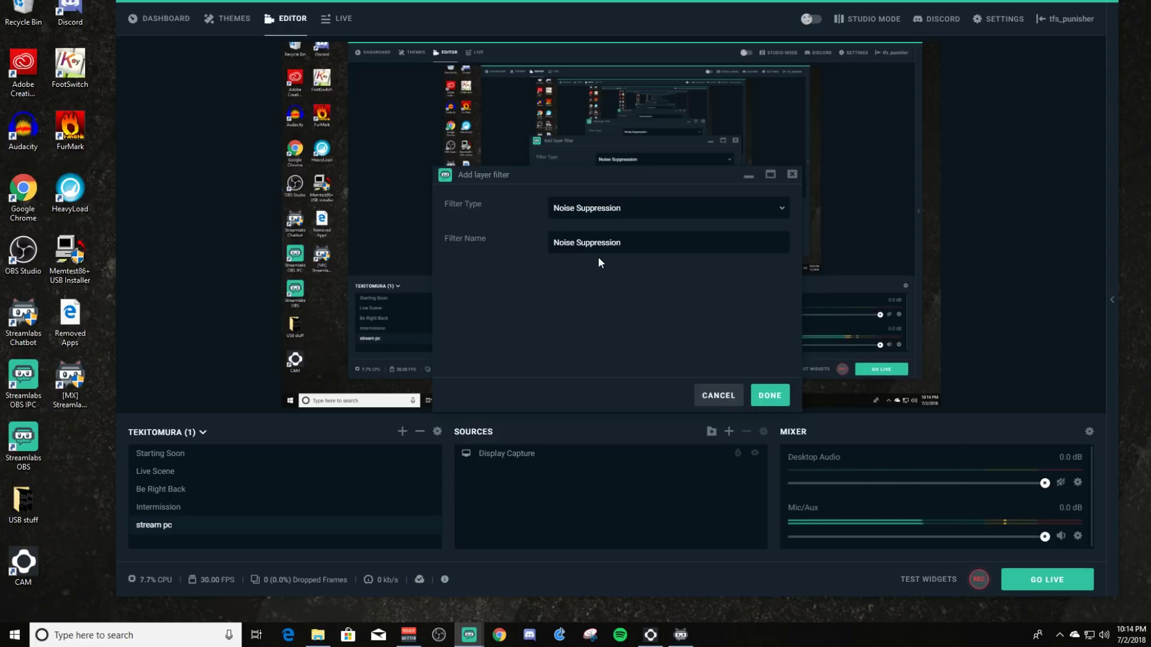
click(770, 395)
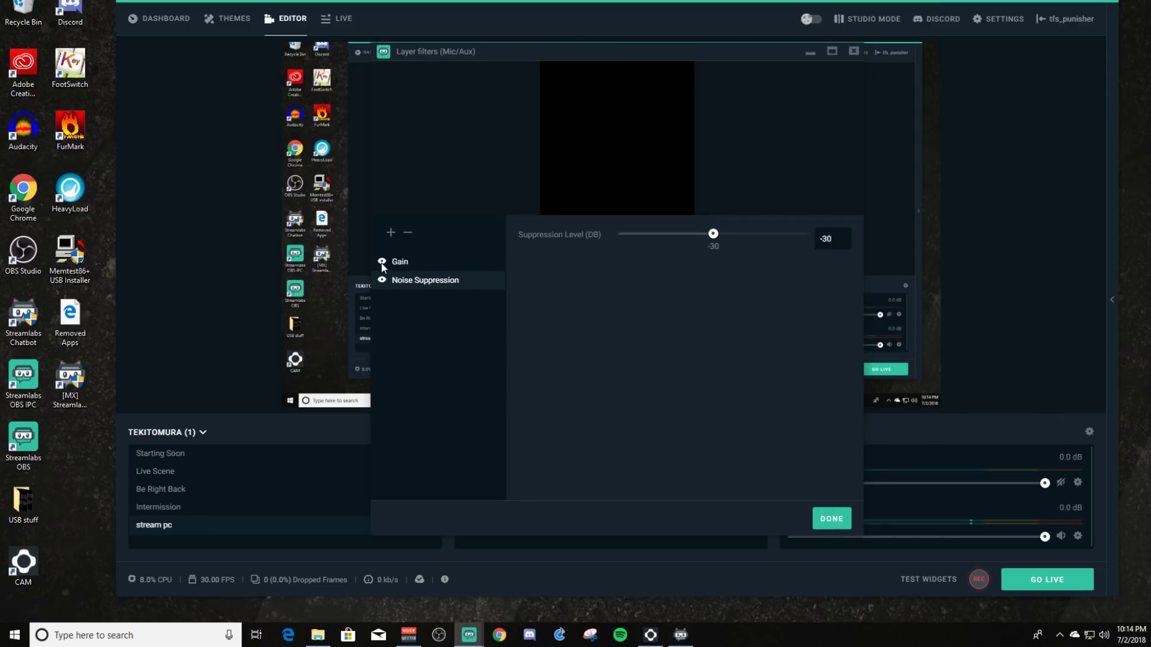
- Toggle the Gain filter off and back on to compare its effect on the microphone
click(382, 264)
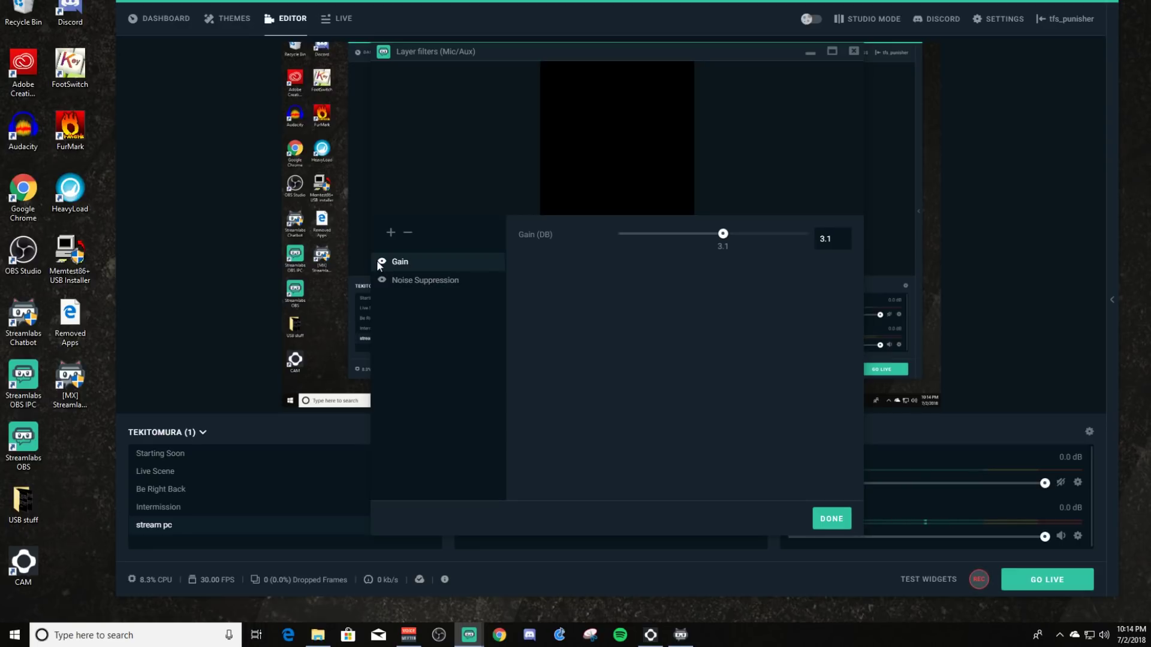
click(382, 262)
click(382, 262)
click(382, 263)
- Set the Noise Suppression filter's suppression level to -5 dB and close the filter settings
click(437, 280)
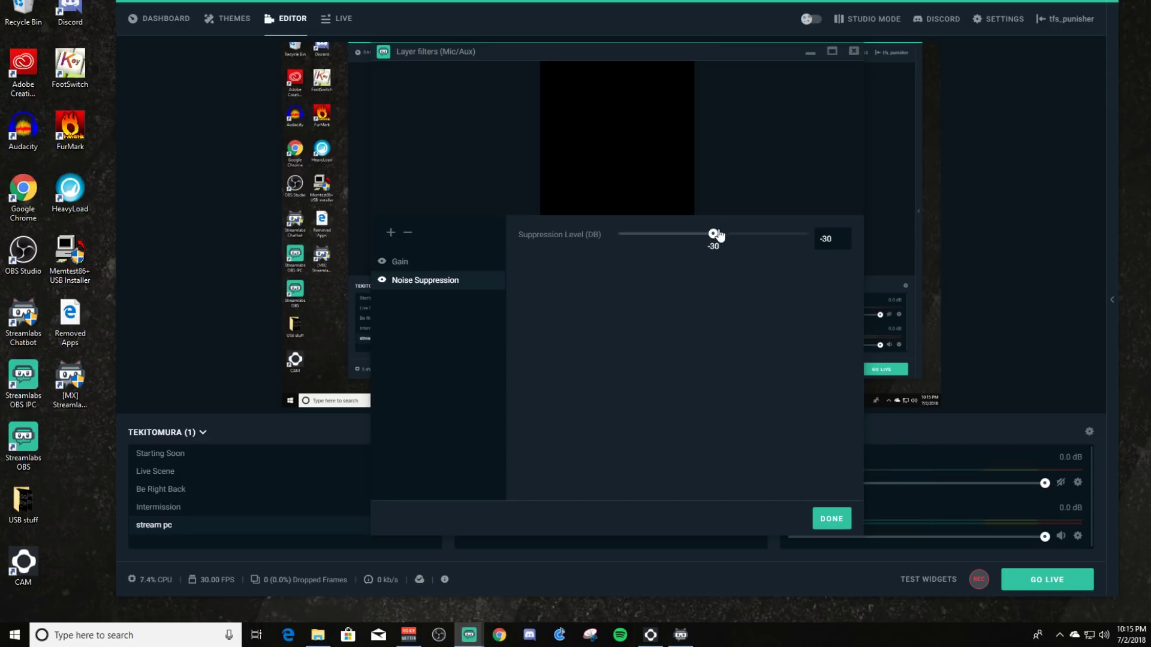
drag(714, 234, 804, 258)
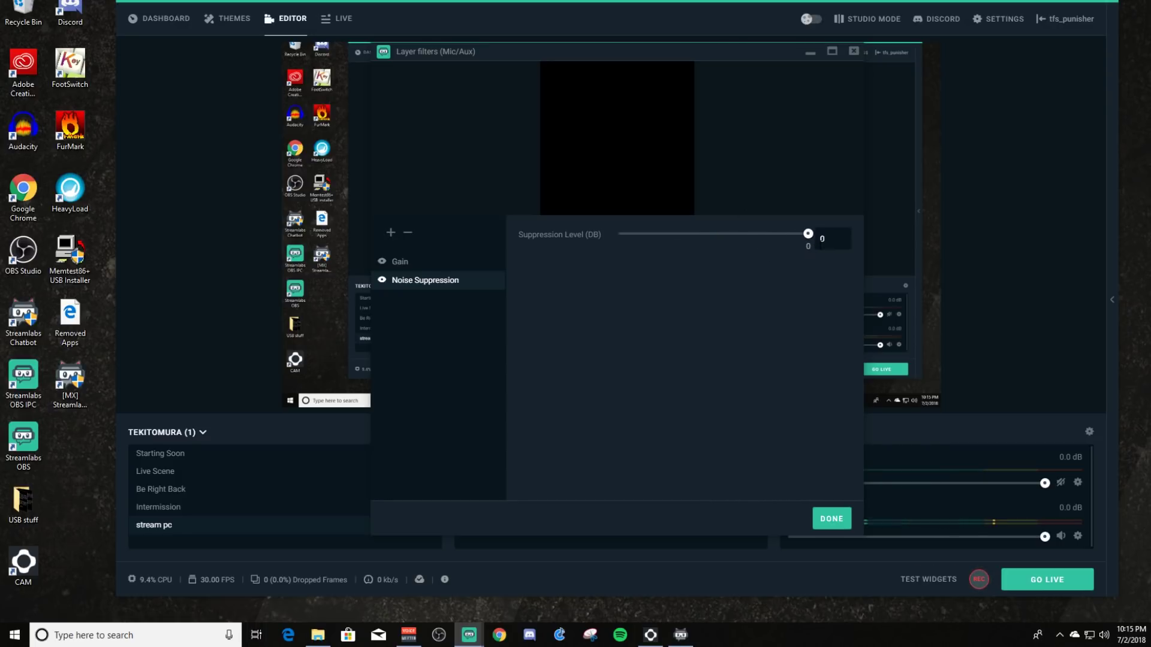
drag(753, 61, 640, 53)
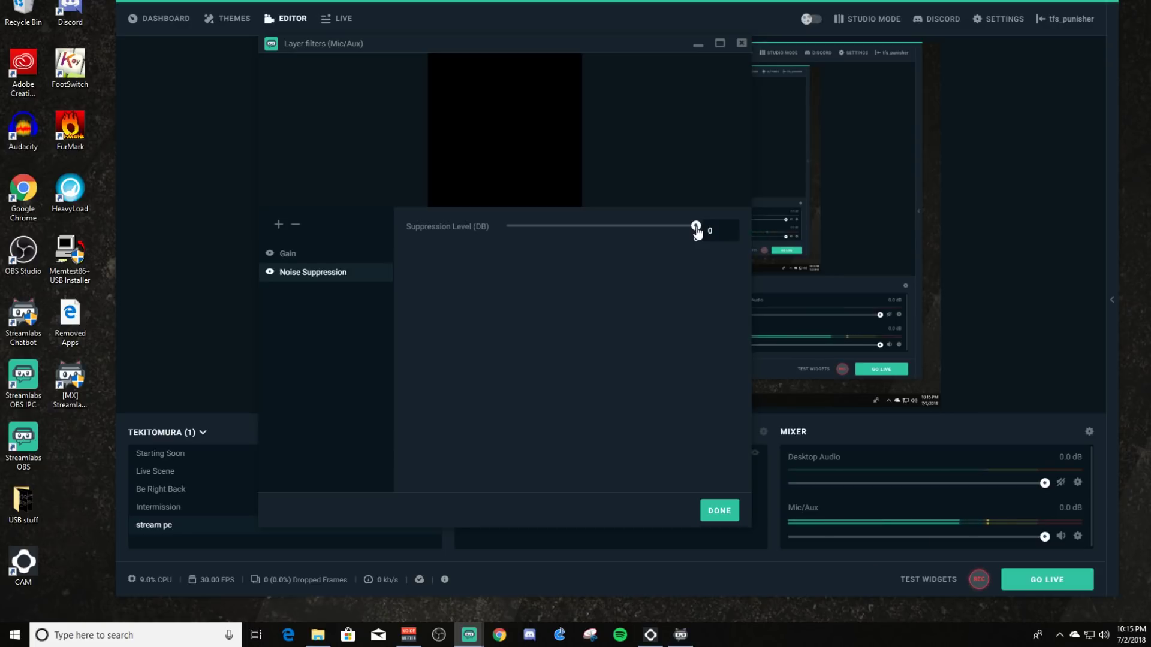
drag(697, 232, 683, 239)
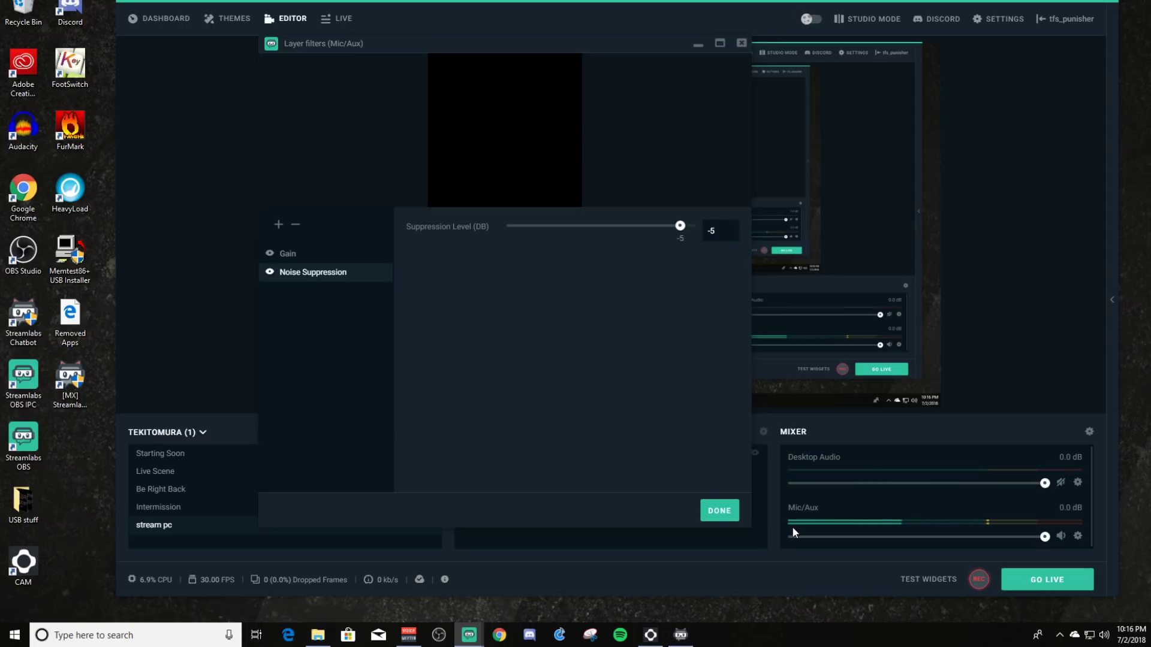
click(726, 511)
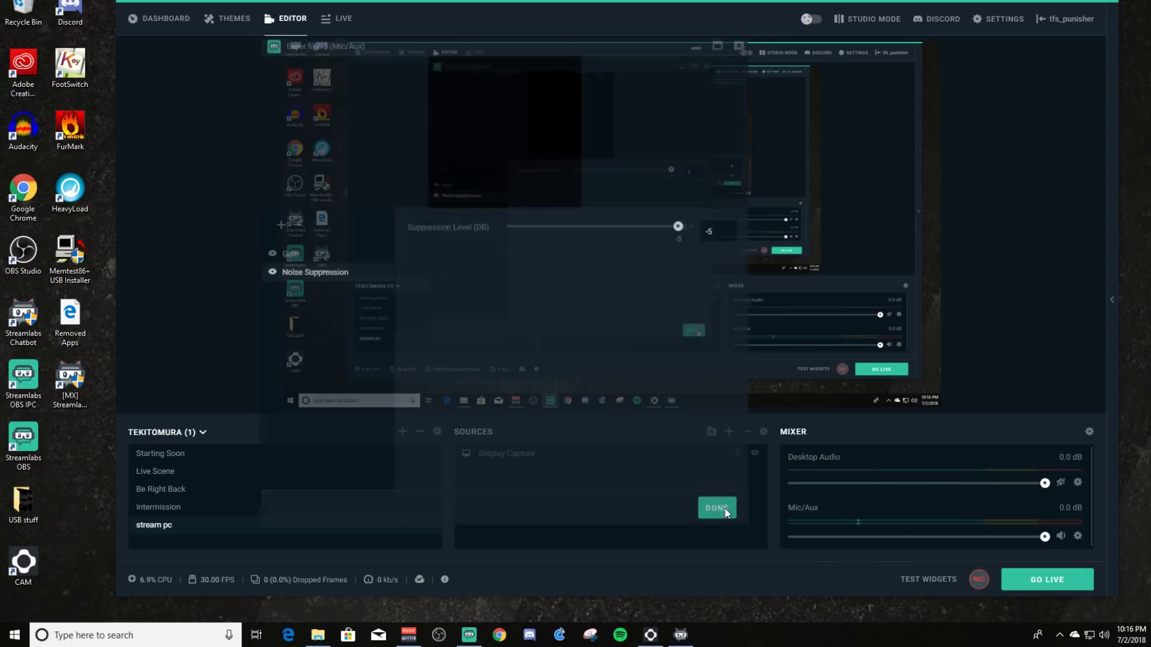
- Add a Noise Gate filter to the Mic/Aux source, keeping the default filter name
click(1078, 537)
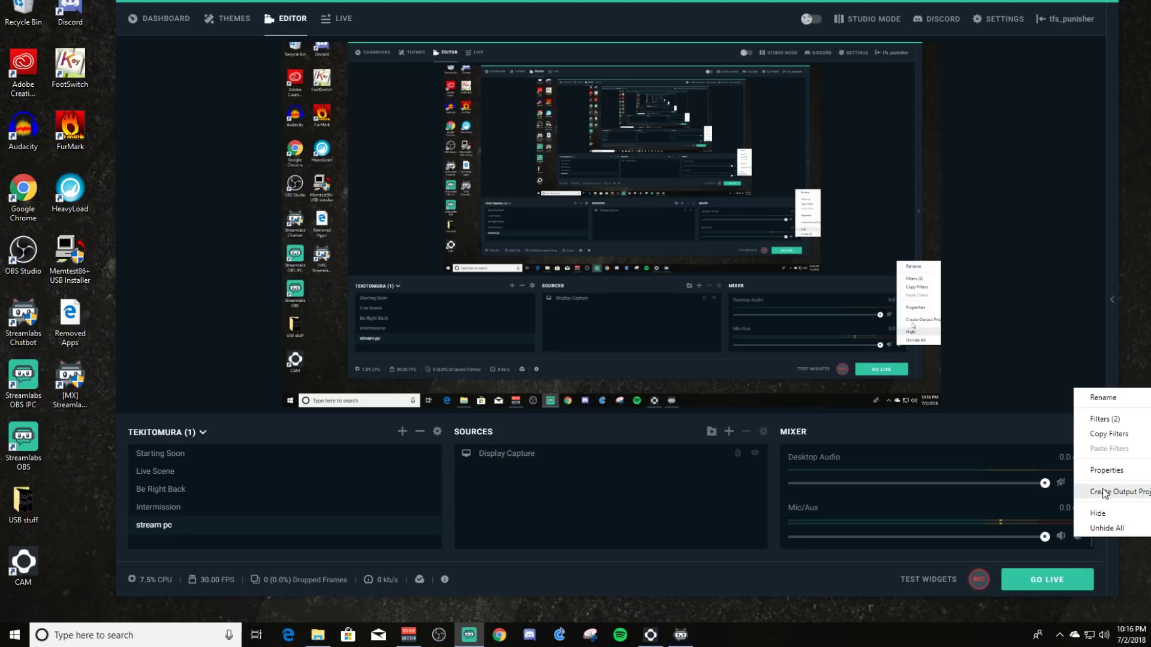
click(1137, 421)
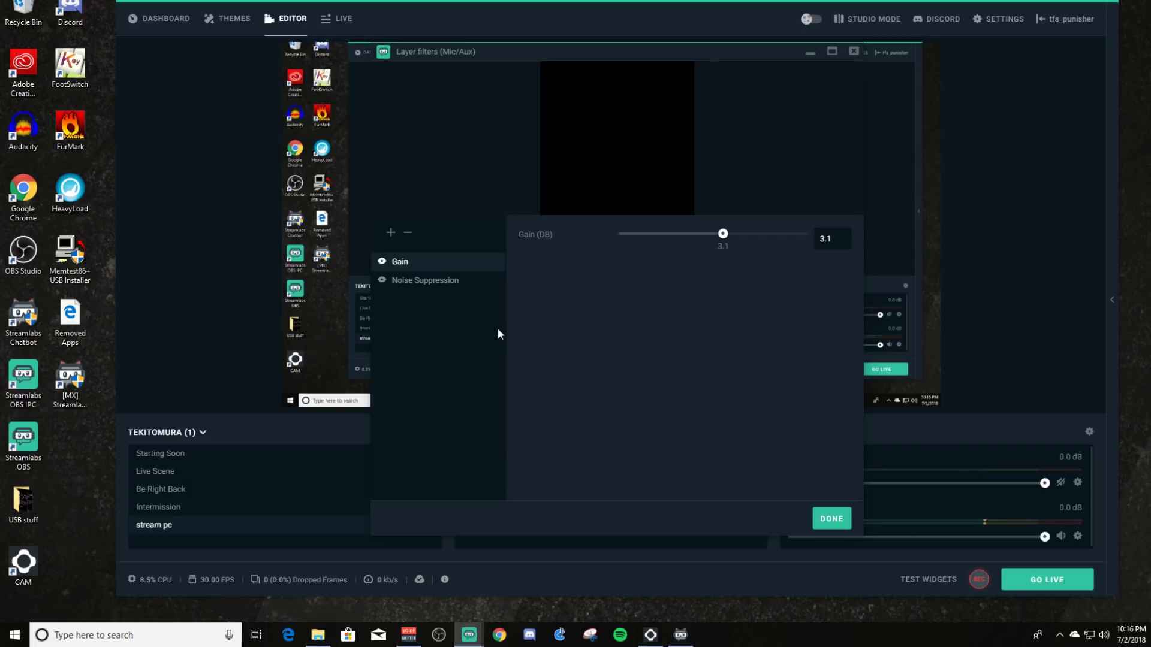
click(391, 233)
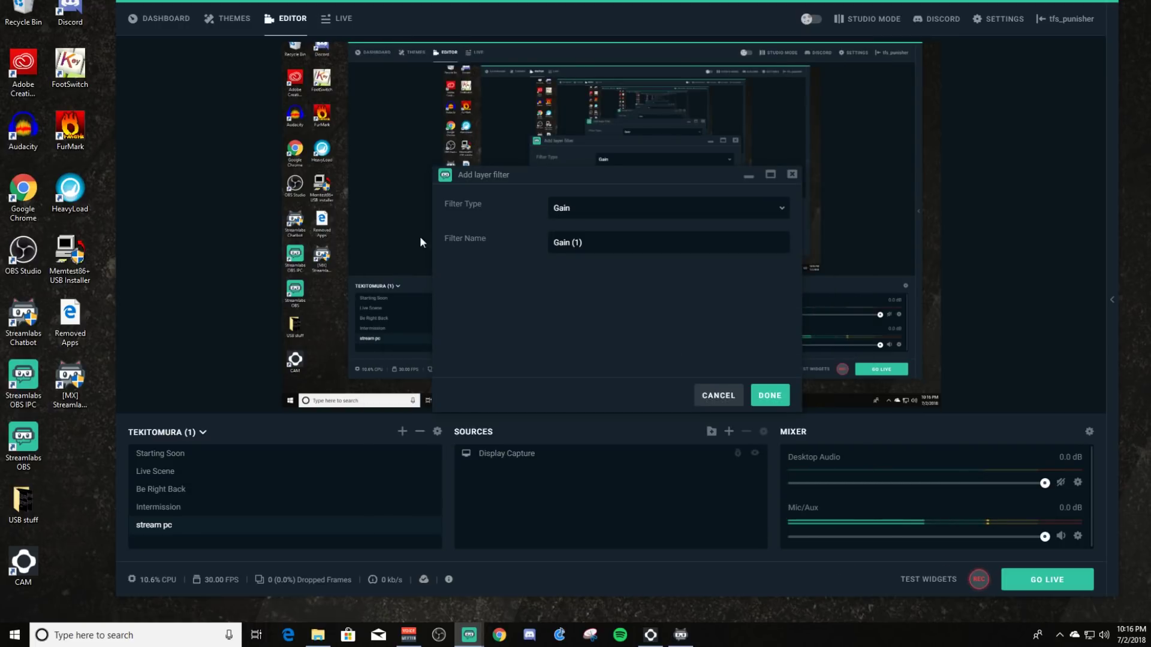
click(649, 210)
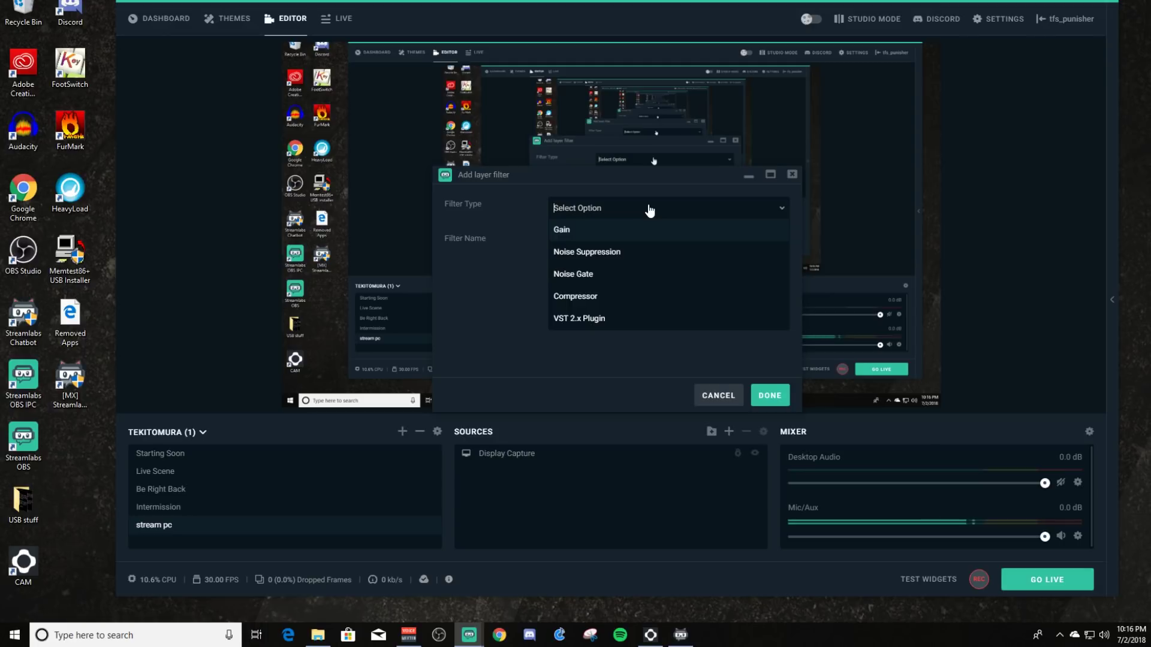
click(628, 281)
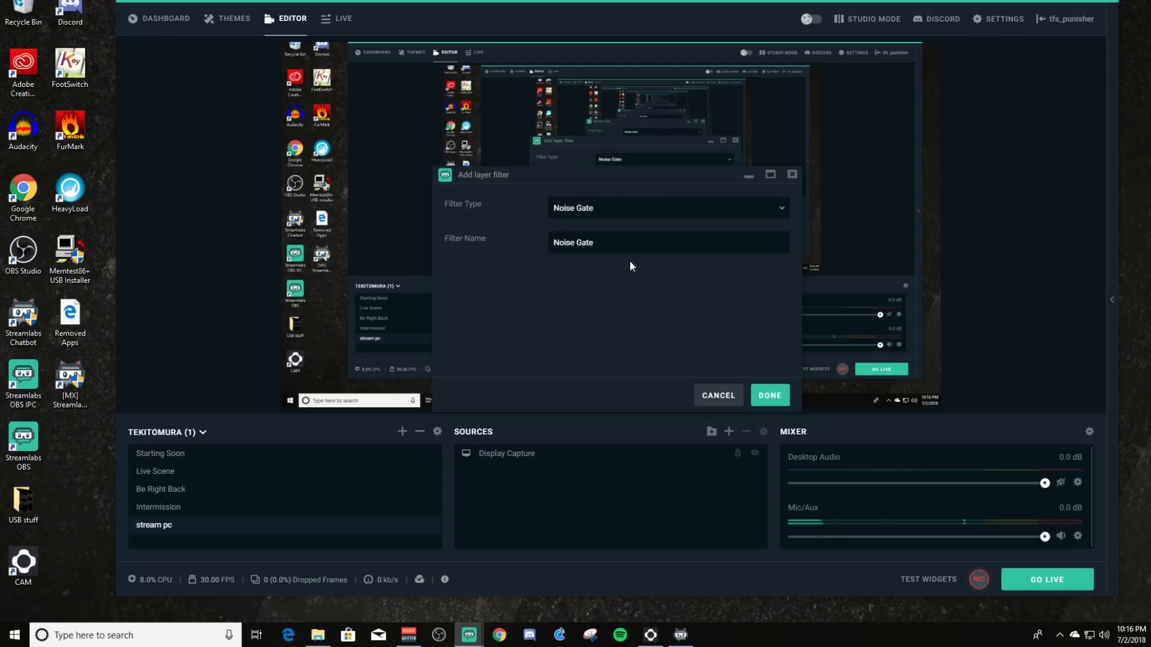
click(763, 398)
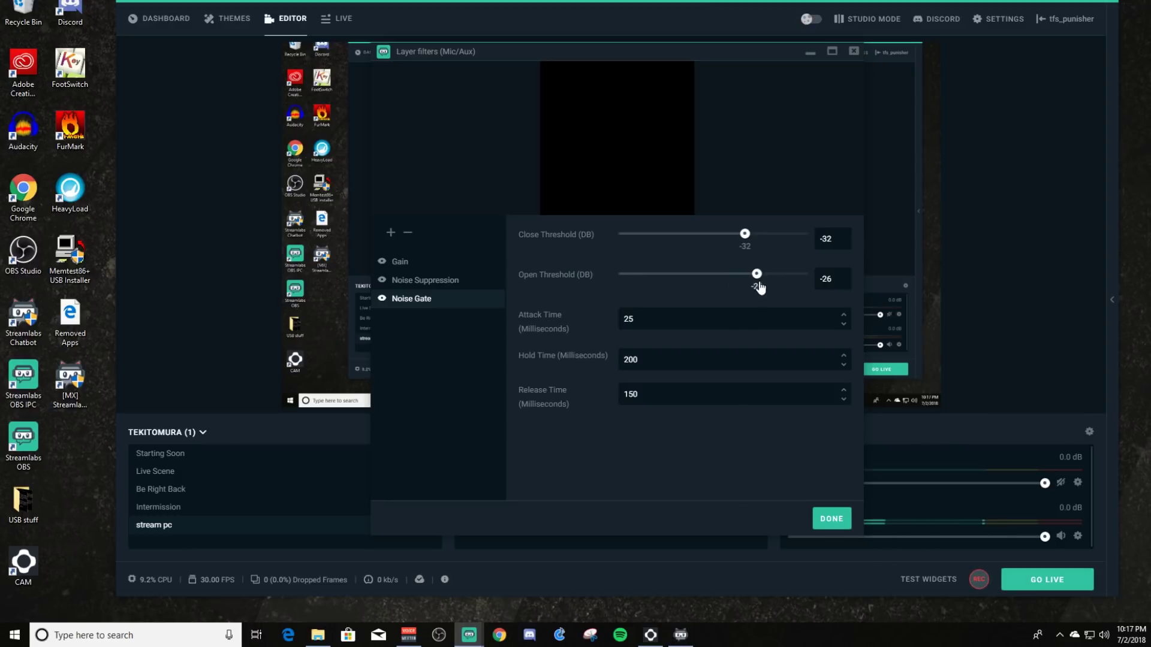
- Lower the Noise Gate's close threshold to -96 dB and its open threshold to -95 dB
drag(757, 275, 593, 279)
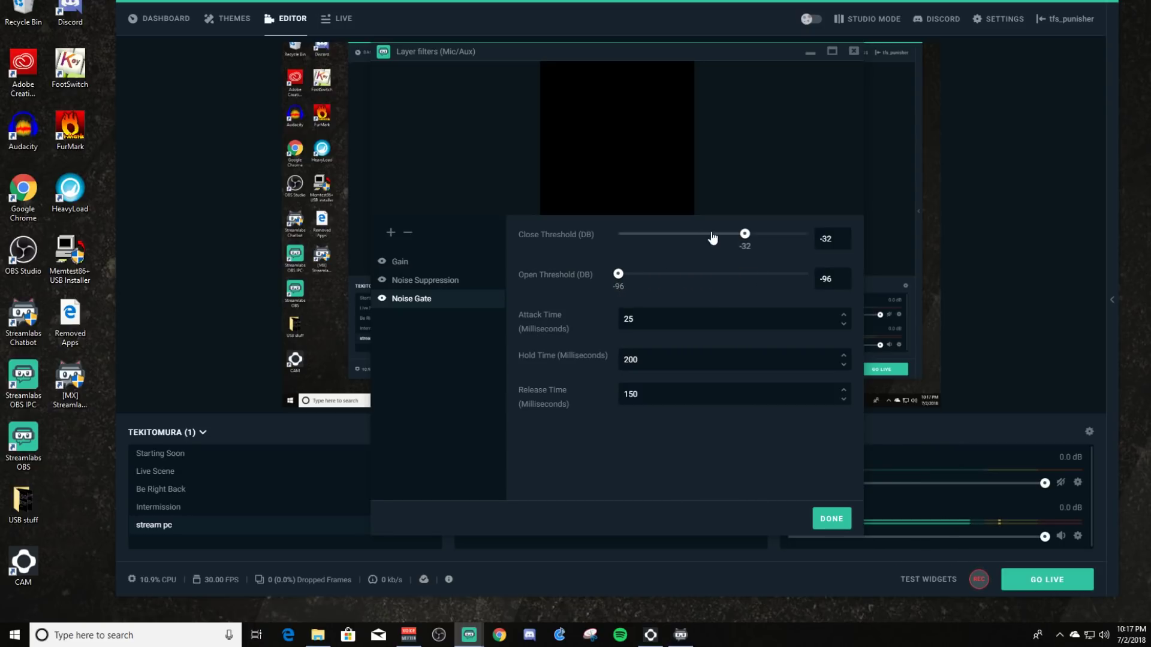
drag(750, 233, 624, 241)
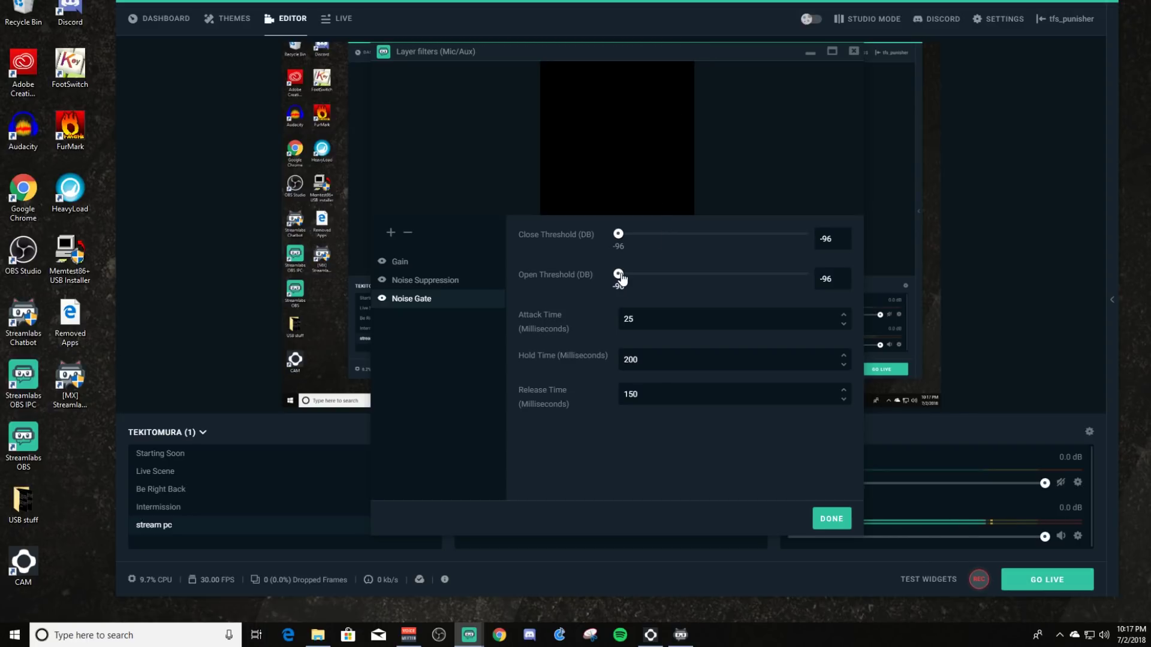
drag(618, 274, 621, 274)
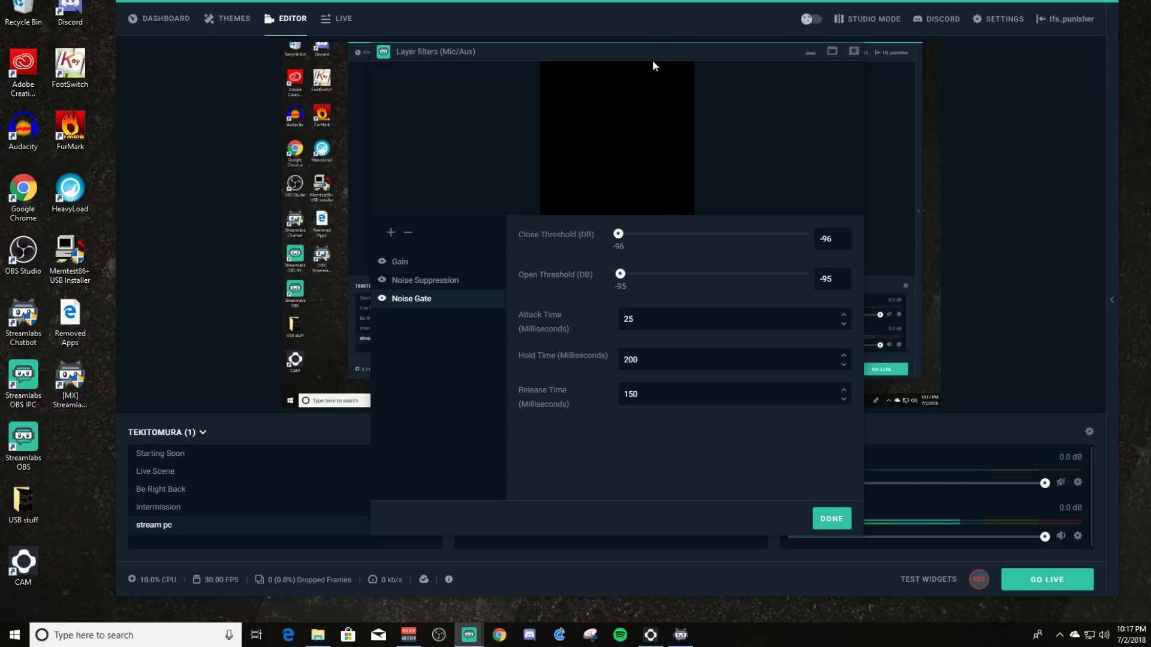
- Set the Noise Gate's open threshold to -36 dB and close threshold to -41 dB while checking the Mic/Aux meter, and close the filter settings
drag(652, 57, 506, 65)
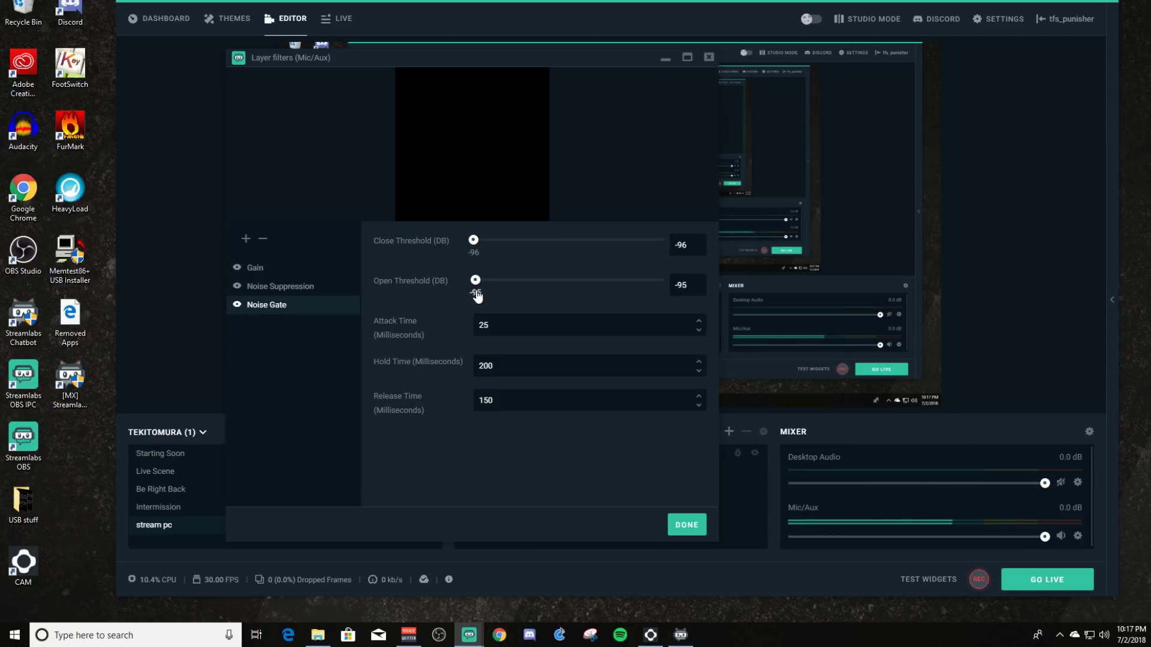
drag(476, 281, 596, 285)
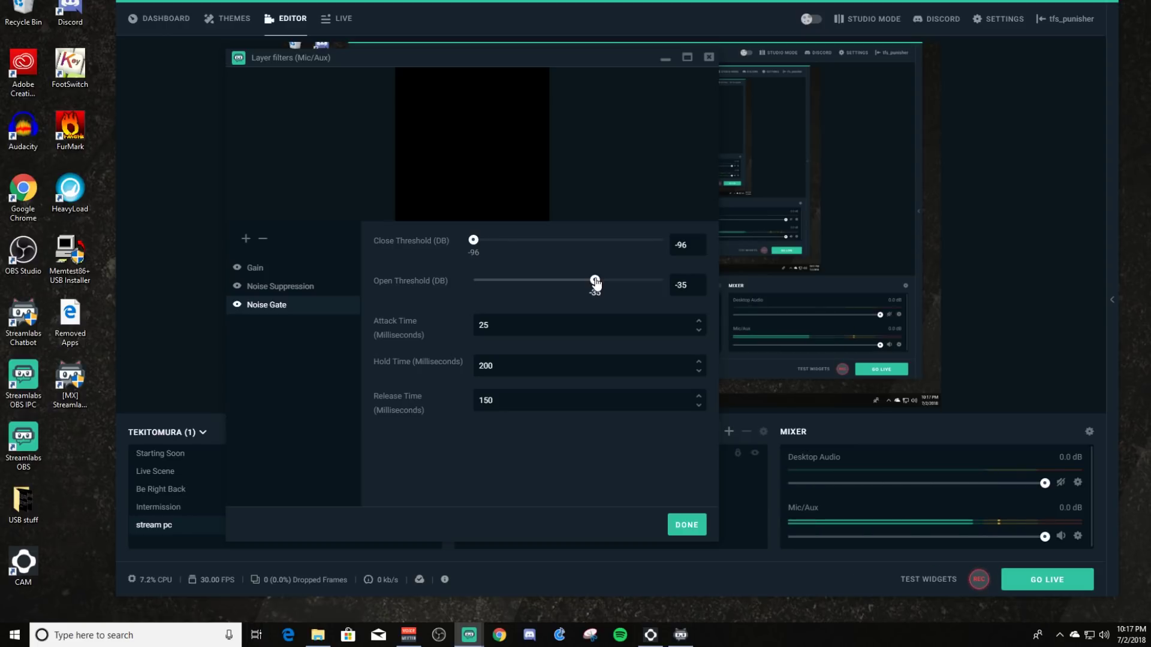
drag(596, 282, 596, 284)
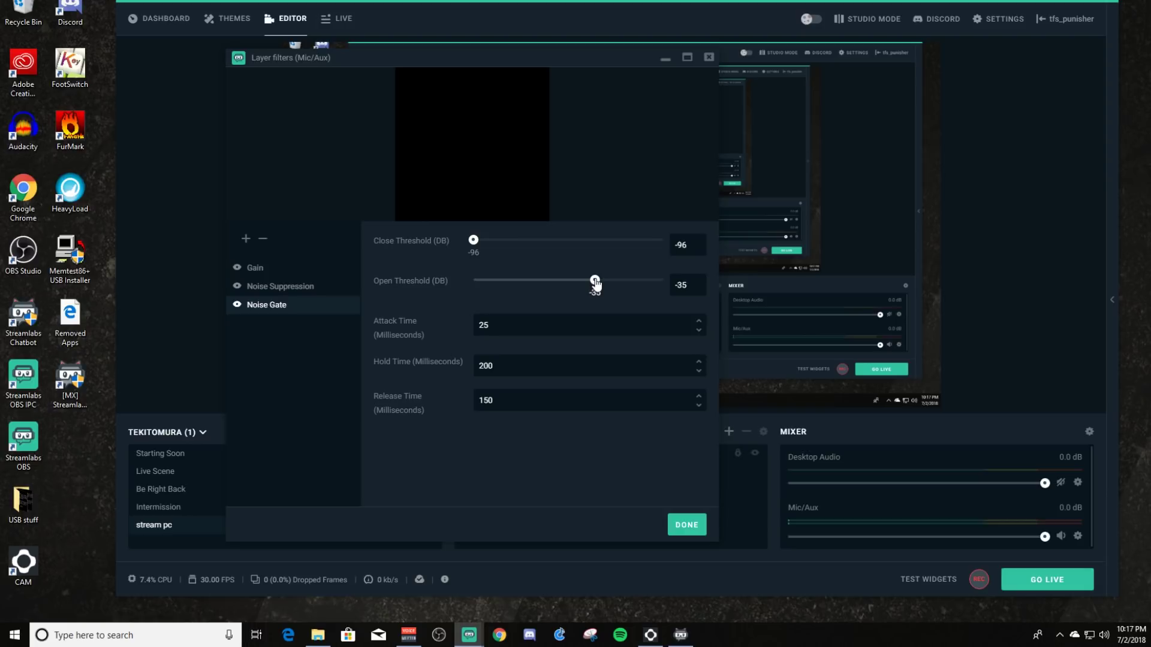
drag(595, 284, 594, 286)
drag(593, 286, 591, 289)
drag(473, 240, 583, 265)
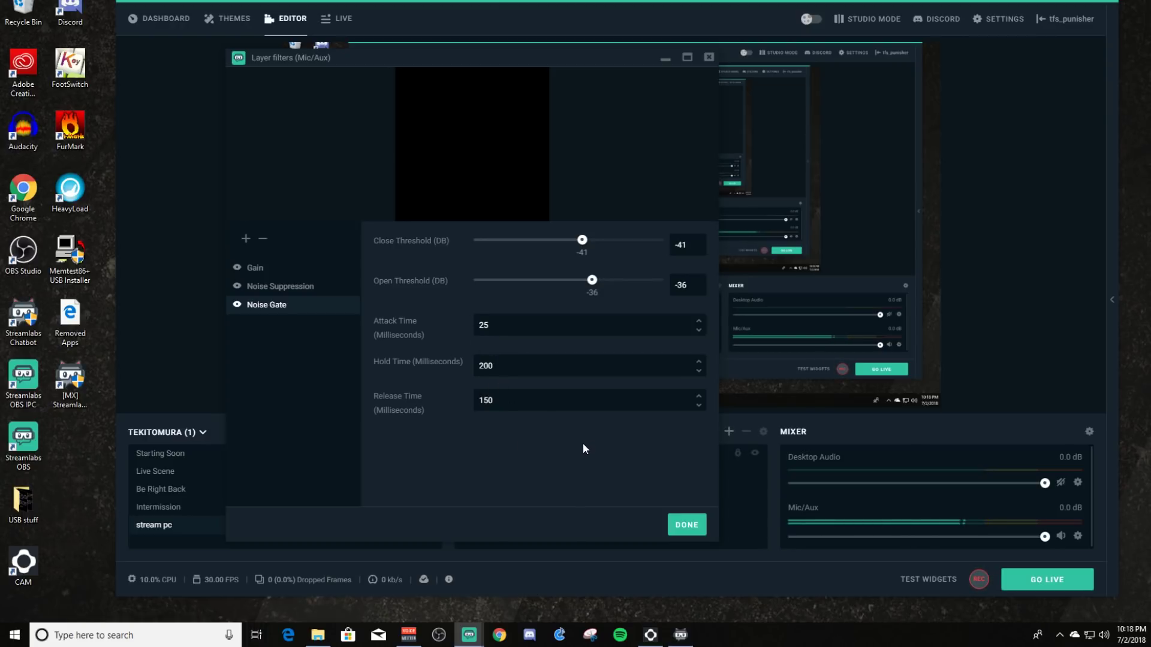
click(687, 524)
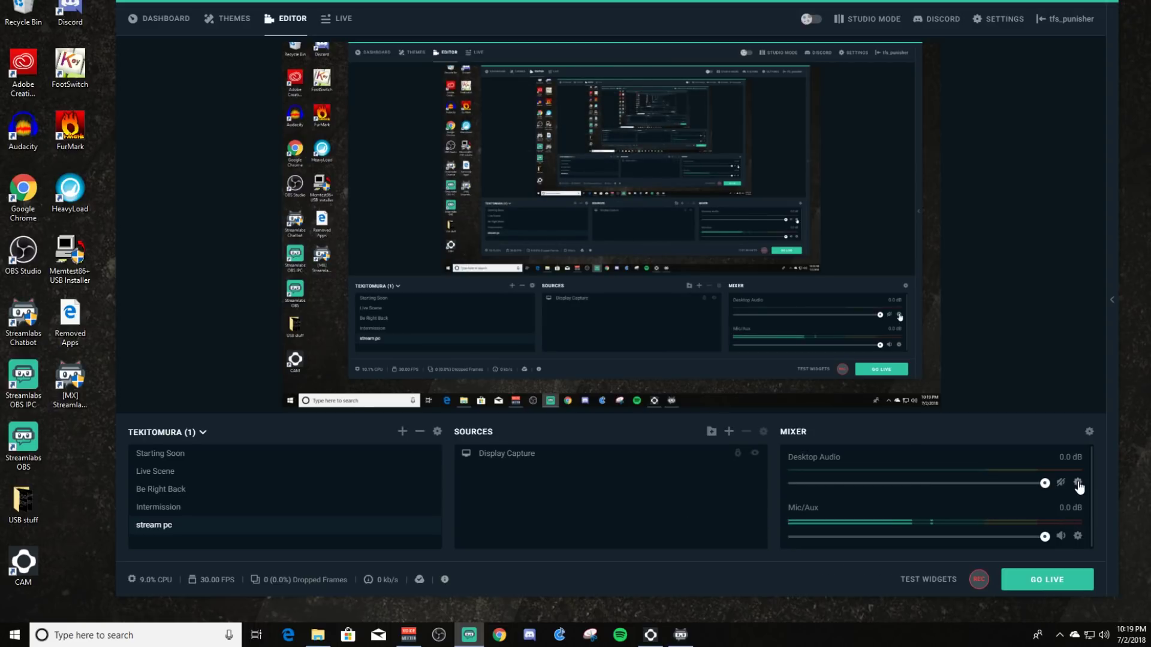
- Add a Compressor filter to the Mic/Aux source, keeping the default filter name
click(1080, 537)
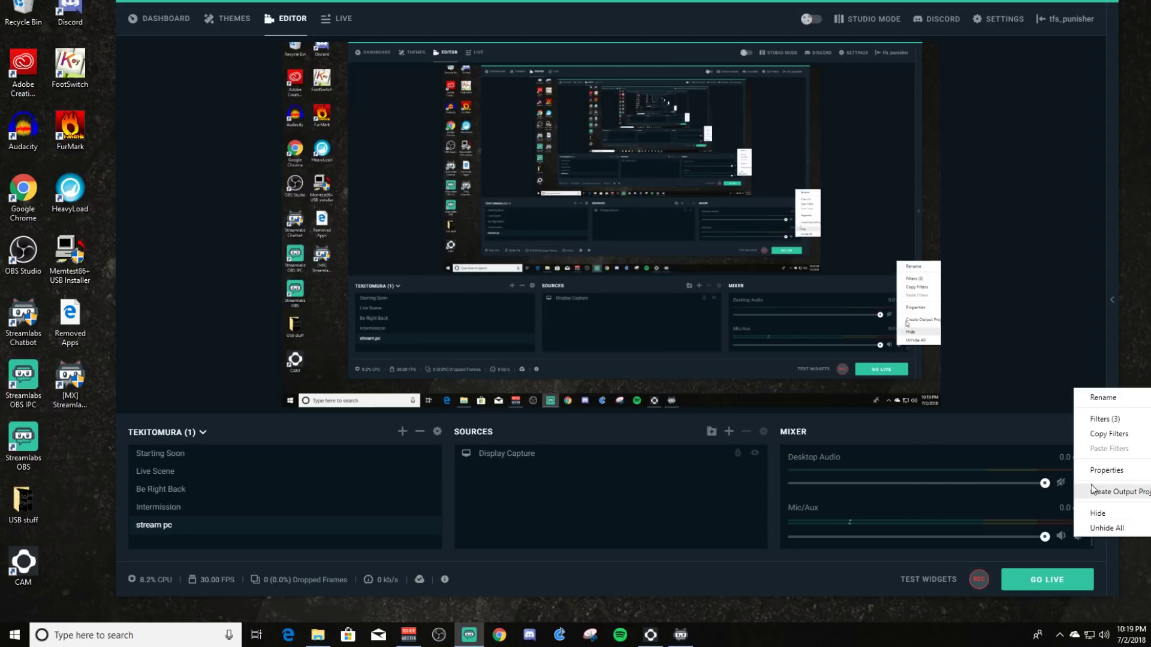
click(1099, 422)
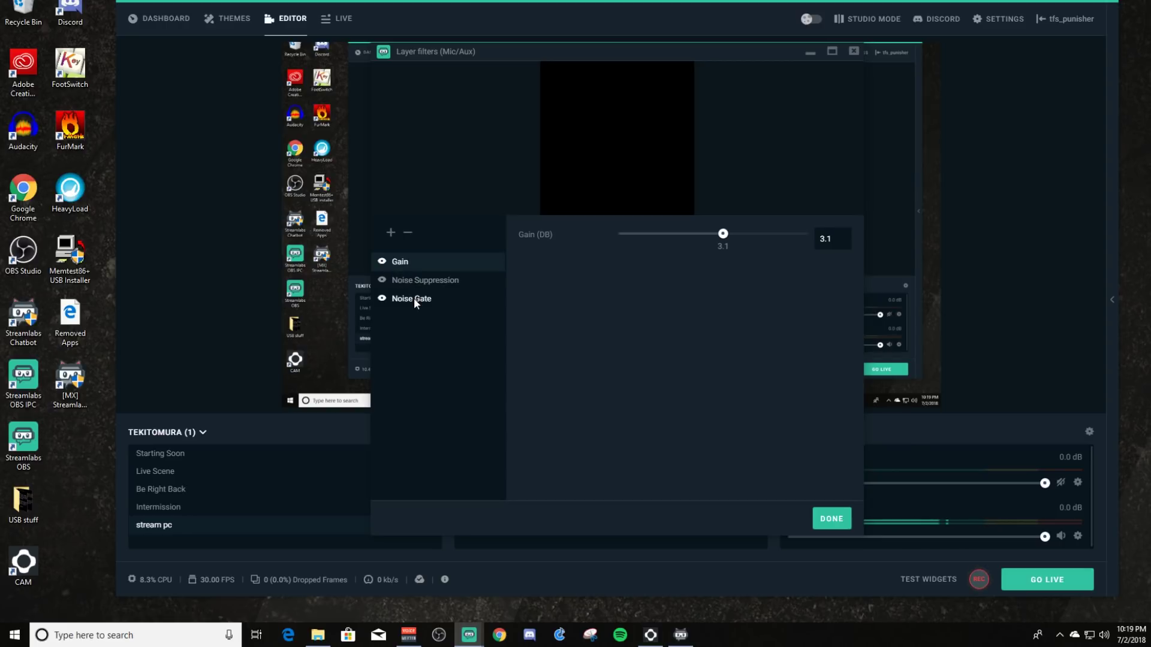
click(391, 233)
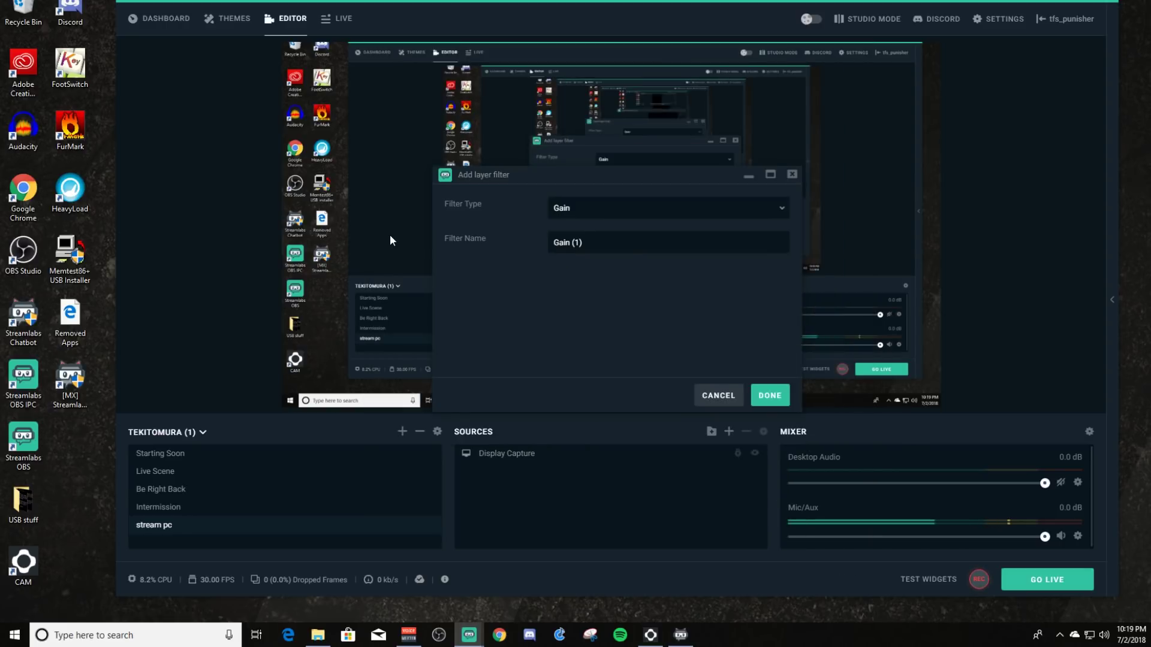
click(635, 211)
click(607, 293)
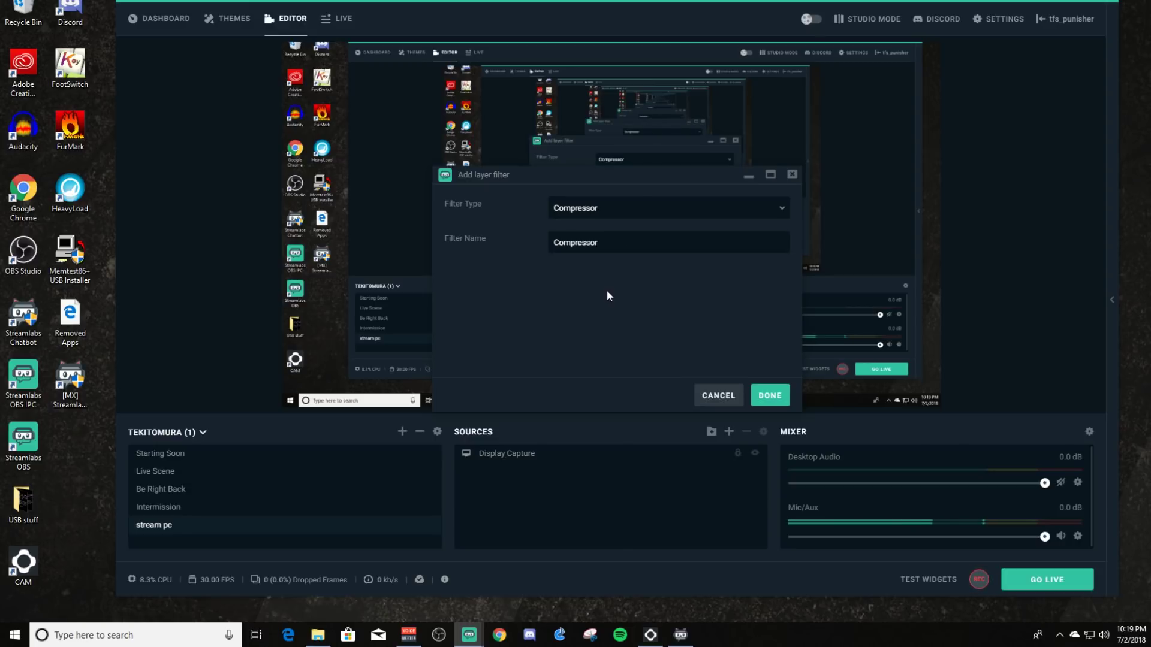
click(765, 403)
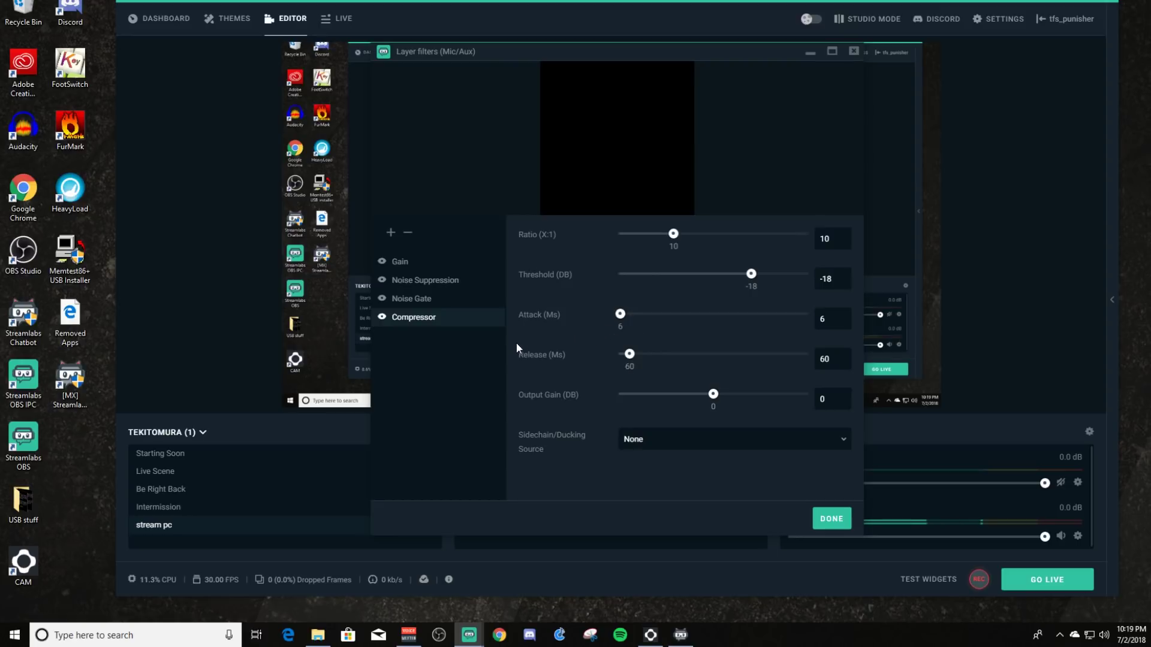
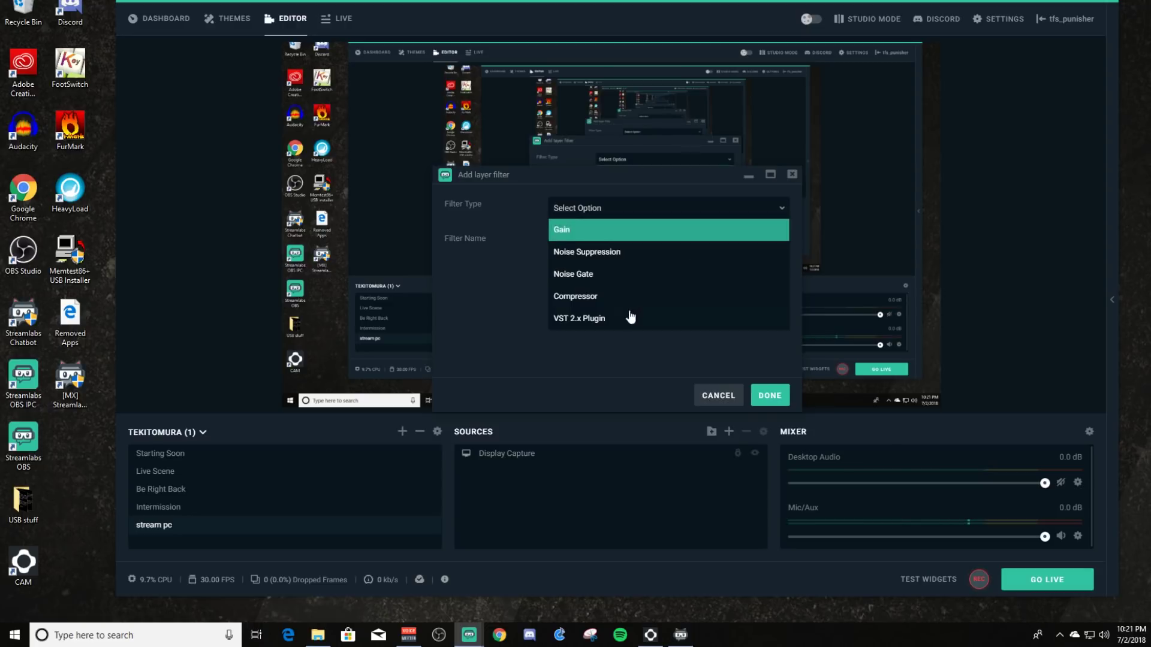
- Choose VST 2.x Plugin as the new filter's type, and switch to Chrome to search the web for "reaper plugins"
click(602, 318)
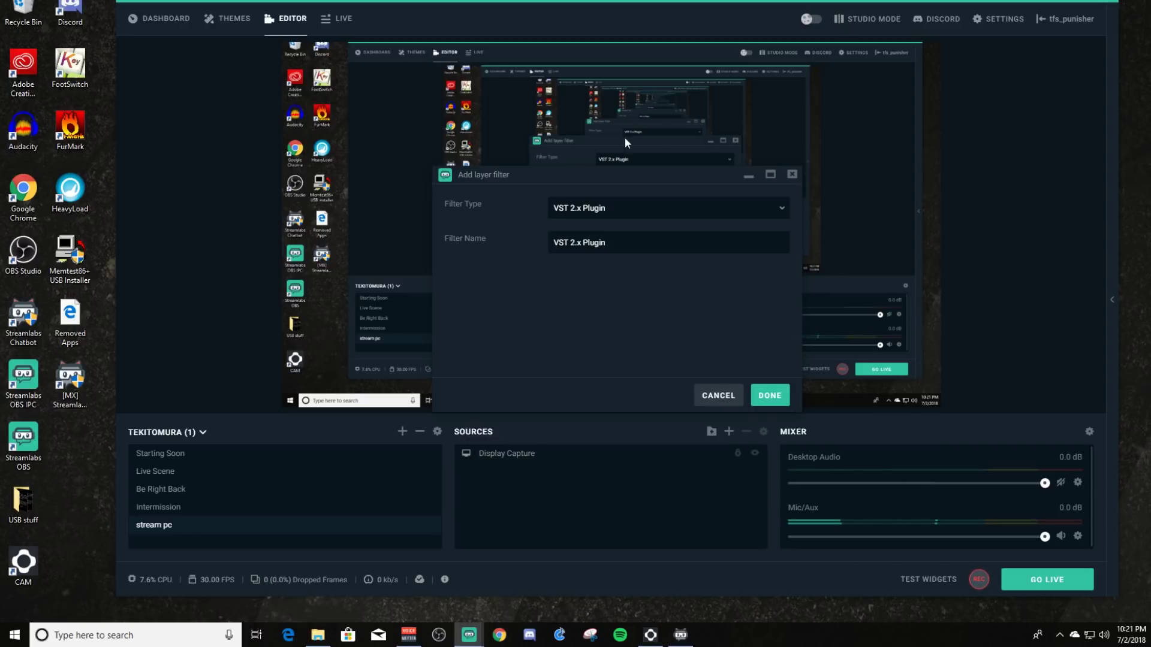
click(496, 640)
drag(678, 23, 530, 216)
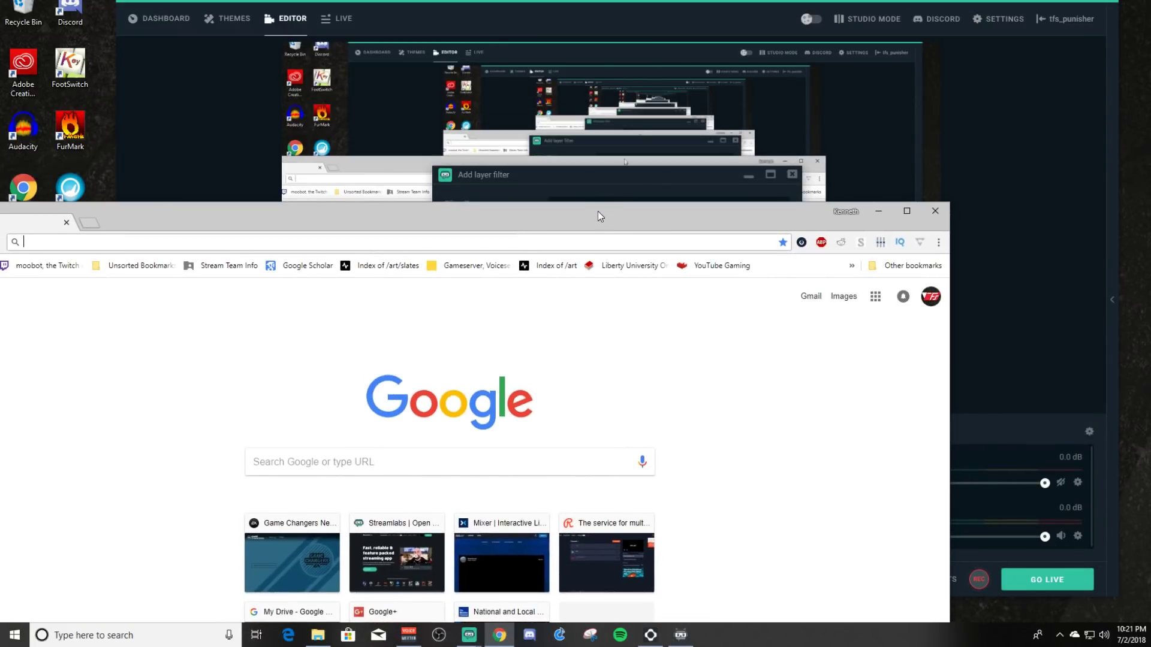
drag(598, 207, 605, 421)
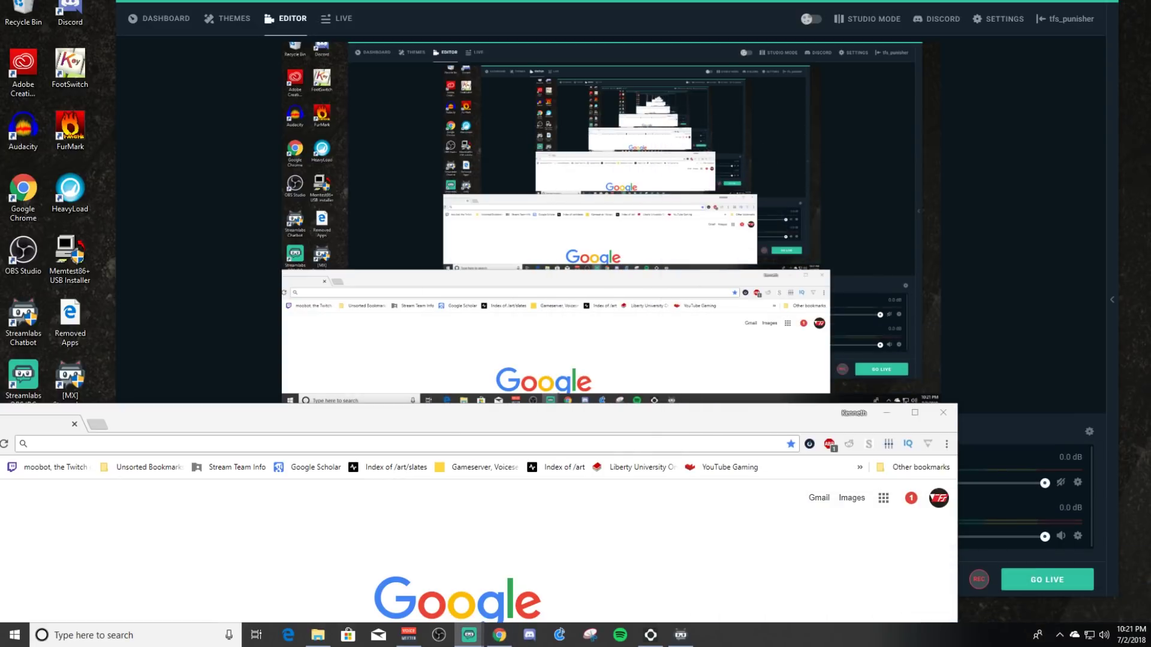
drag(668, 422, 854, 32)
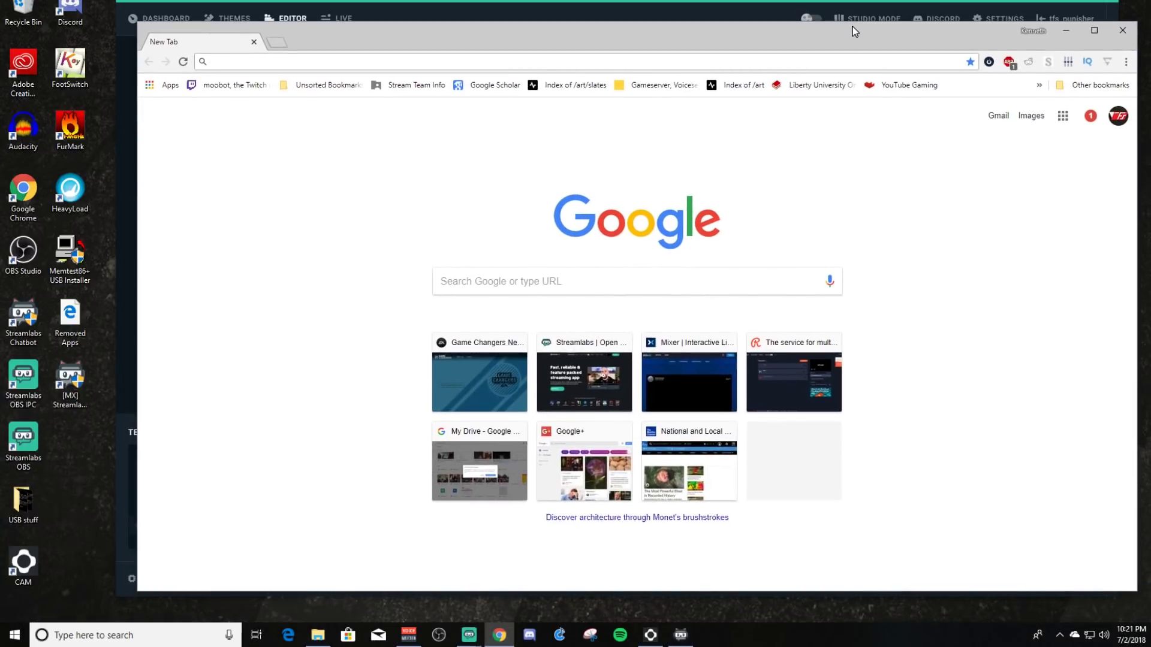
click(378, 61)
text(rea)
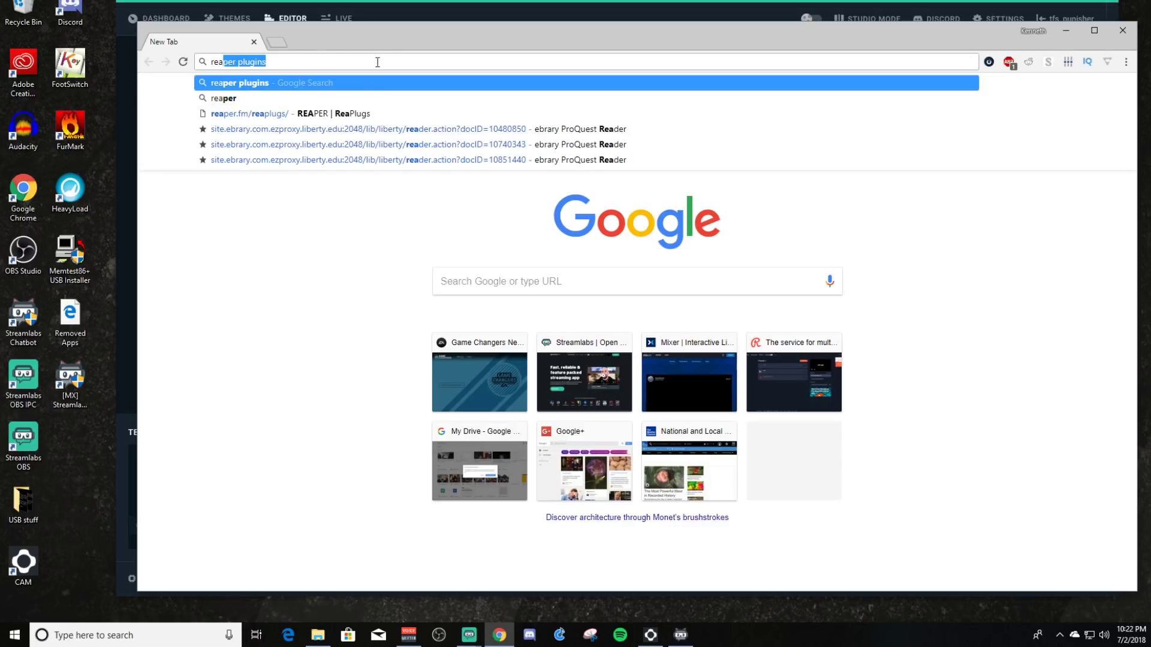
key(Return)
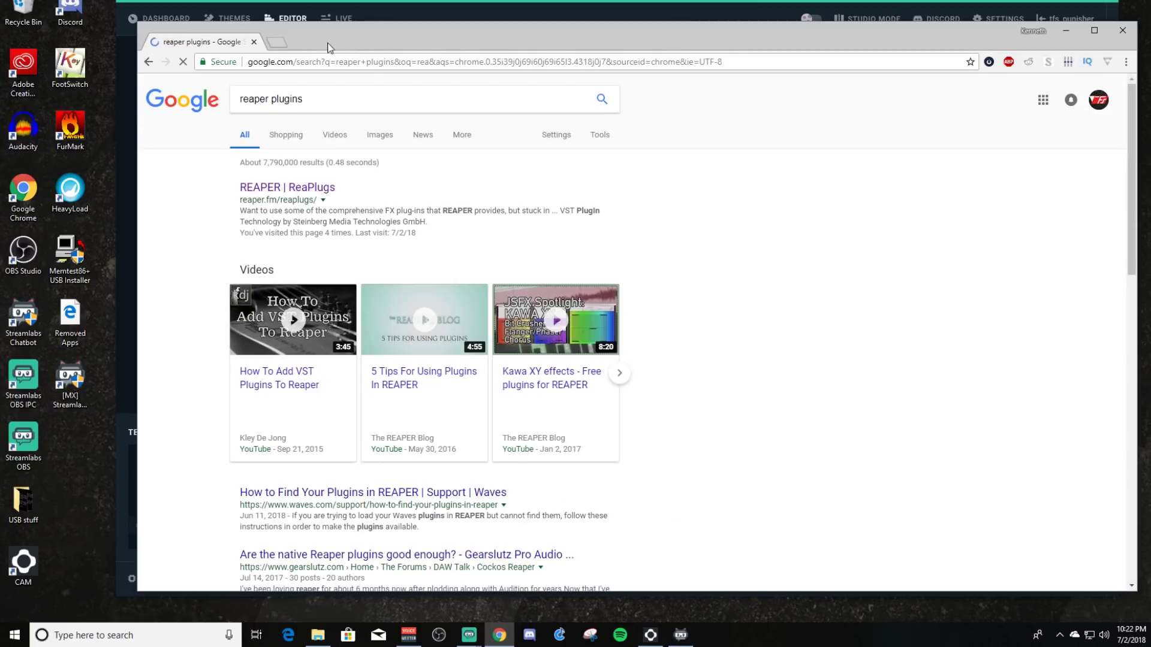
- Open the REAPER ReaPlugs page, examine the ReaPlugs VST download options, and close the browser
click(287, 190)
scroll(382, 196, down, 3)
scroll(383, 196, up, 3)
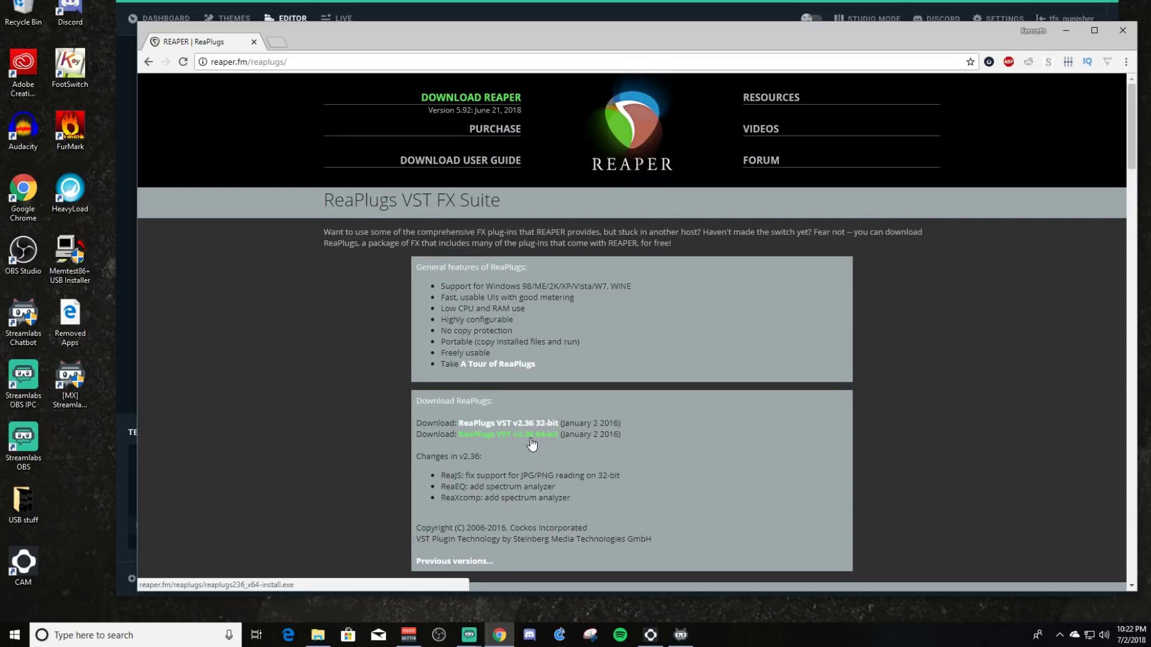
click(1122, 30)
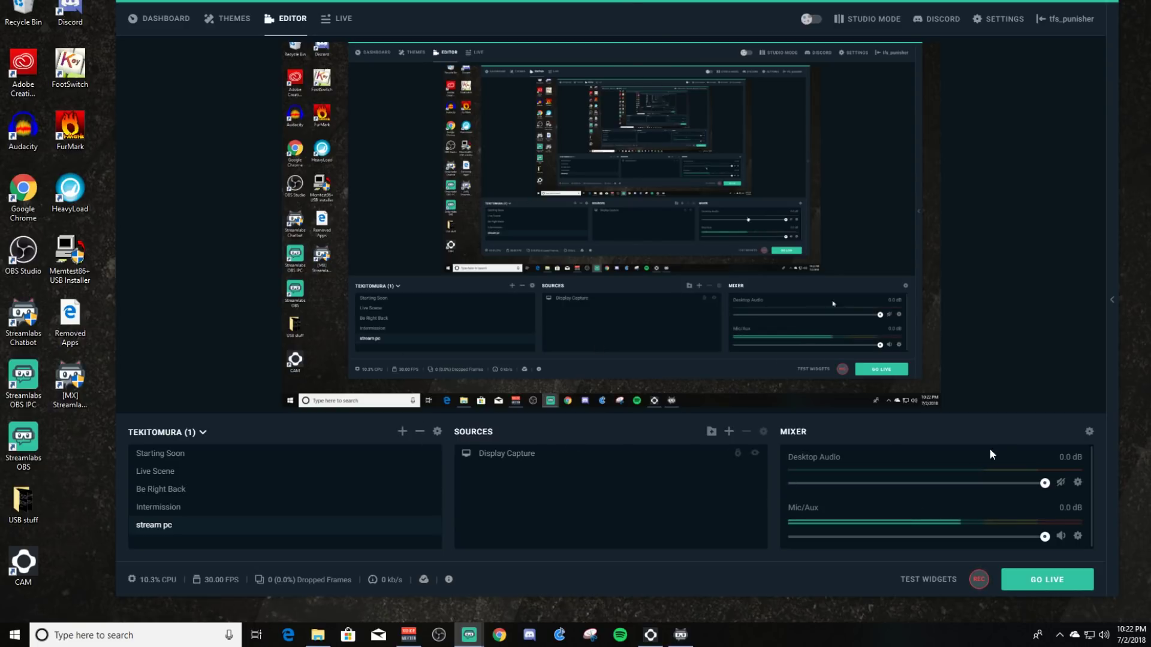
- Add a VST 2.x Plugin filter to the Mic/Aux source, keeping the default filter name
click(1077, 537)
click(1107, 417)
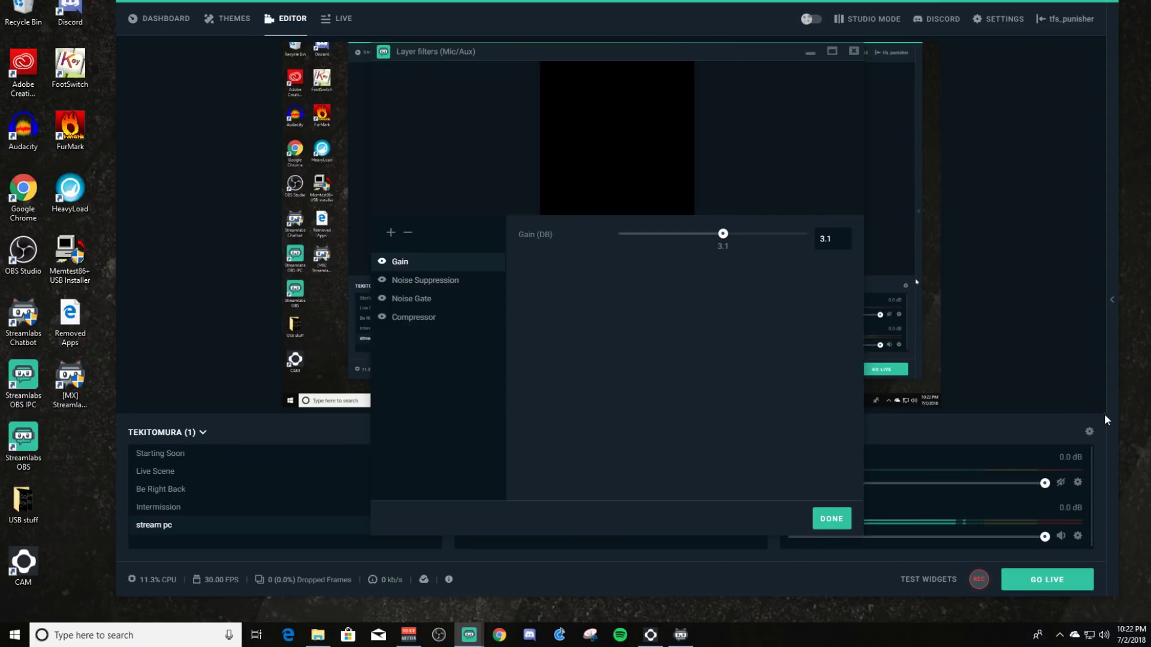
click(391, 233)
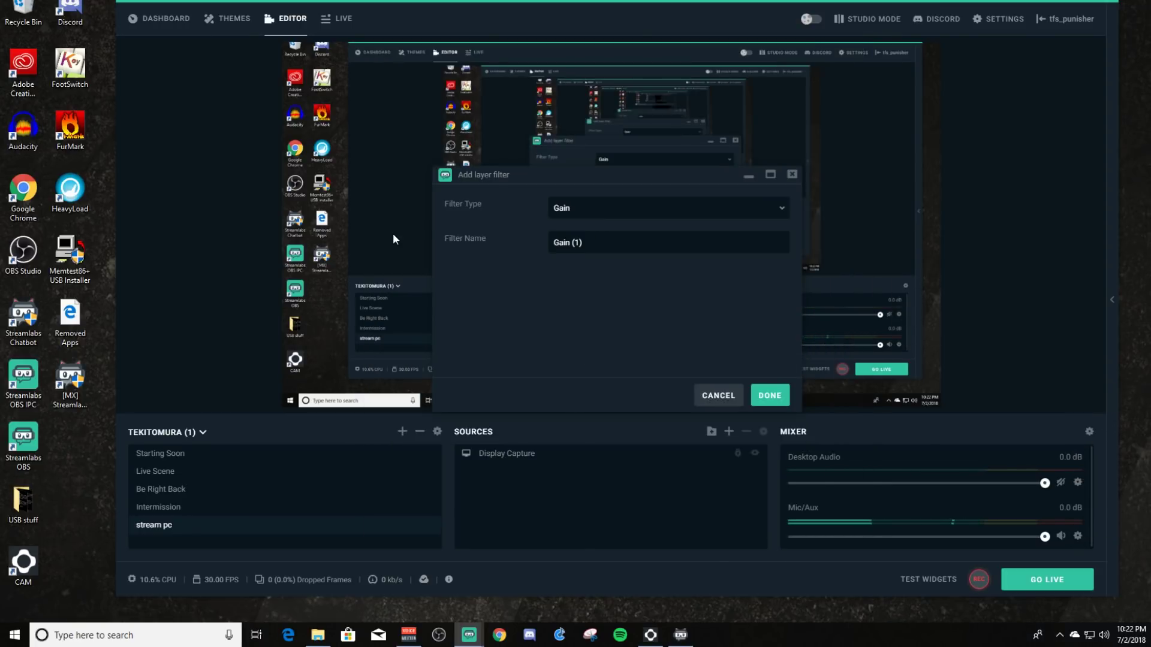
click(692, 221)
click(608, 322)
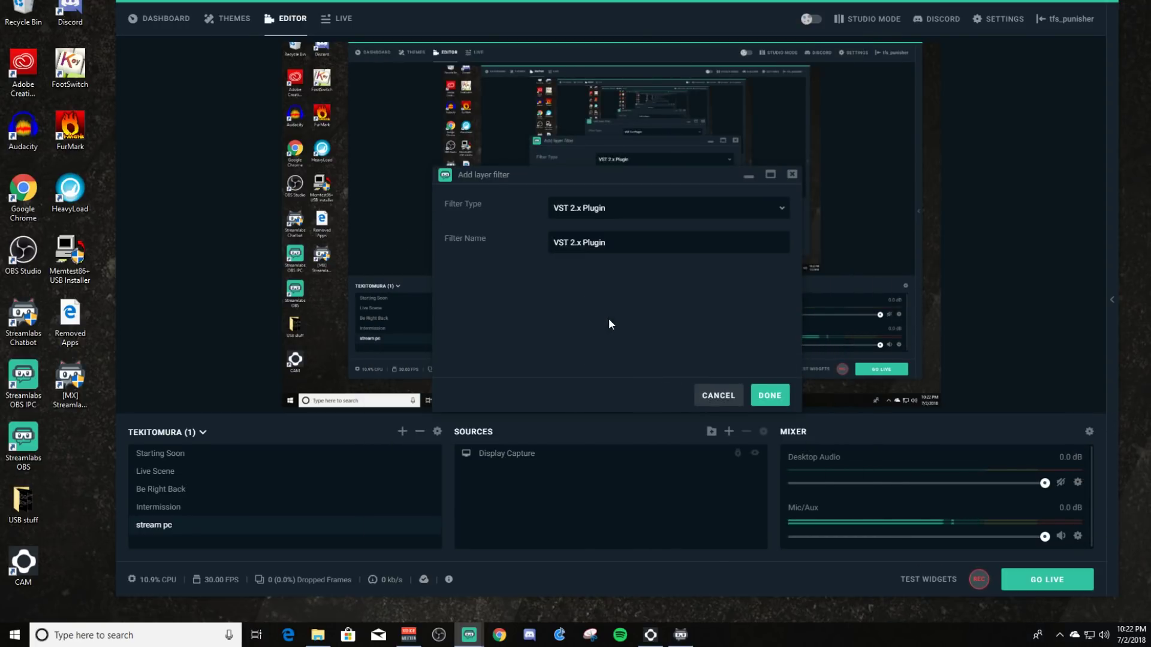
click(769, 396)
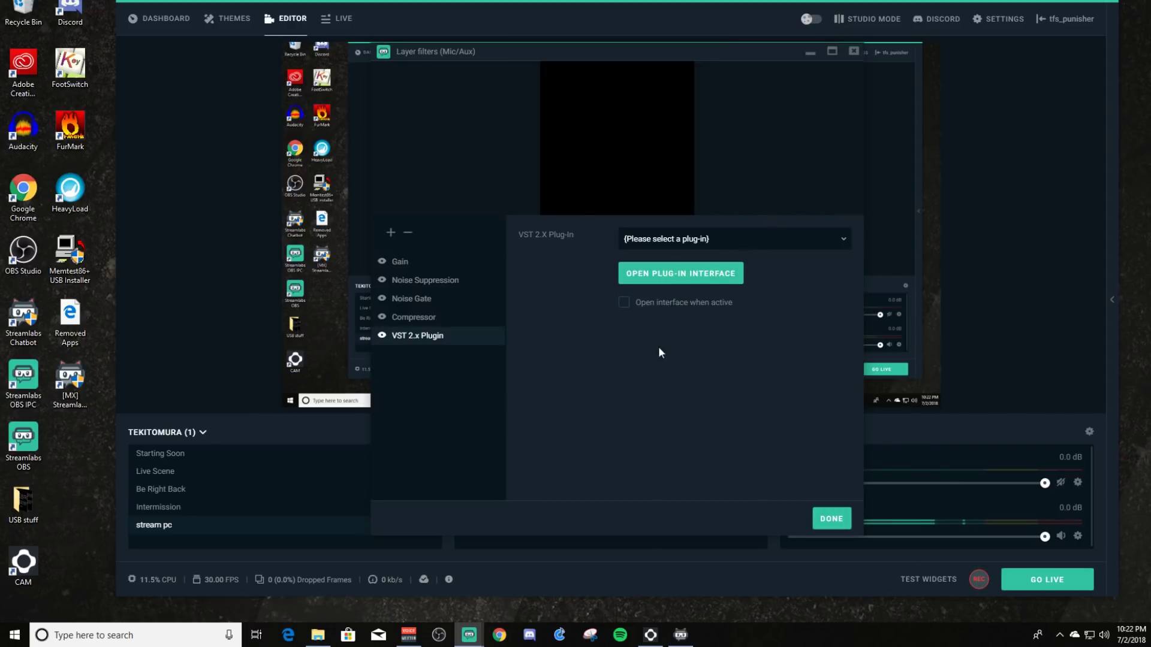
- Load reafir_standalone.dll in the VST 2.x Plugin filter and open its plug-in interface
click(759, 245)
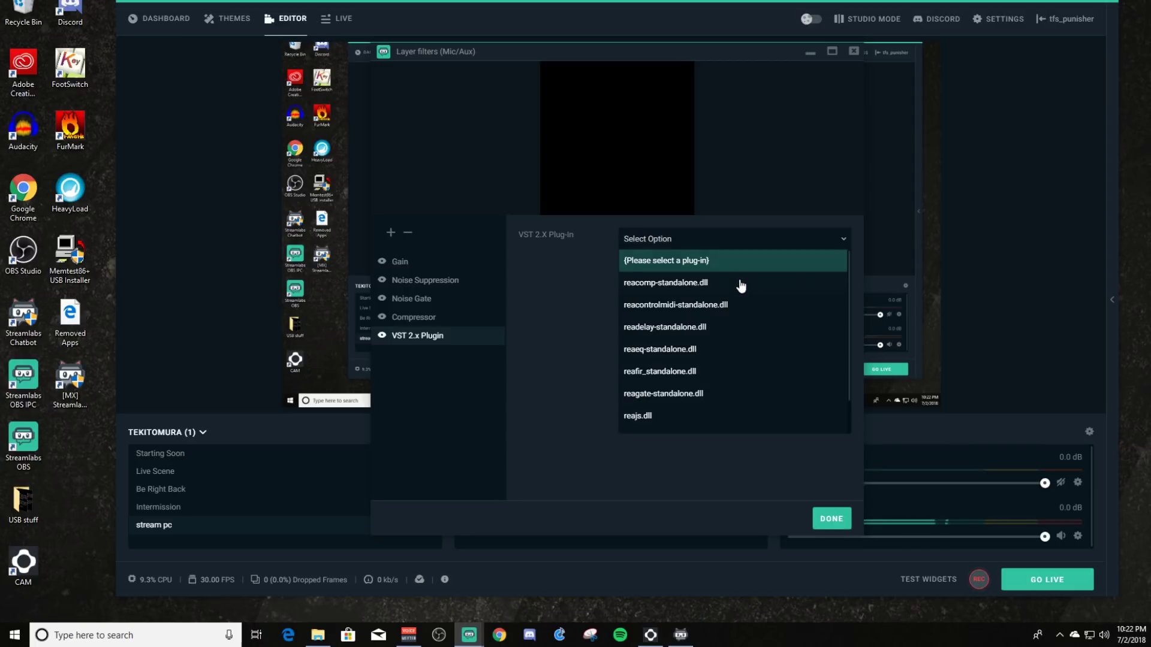
scroll(734, 336, down, 1)
scroll(737, 383, up, 1)
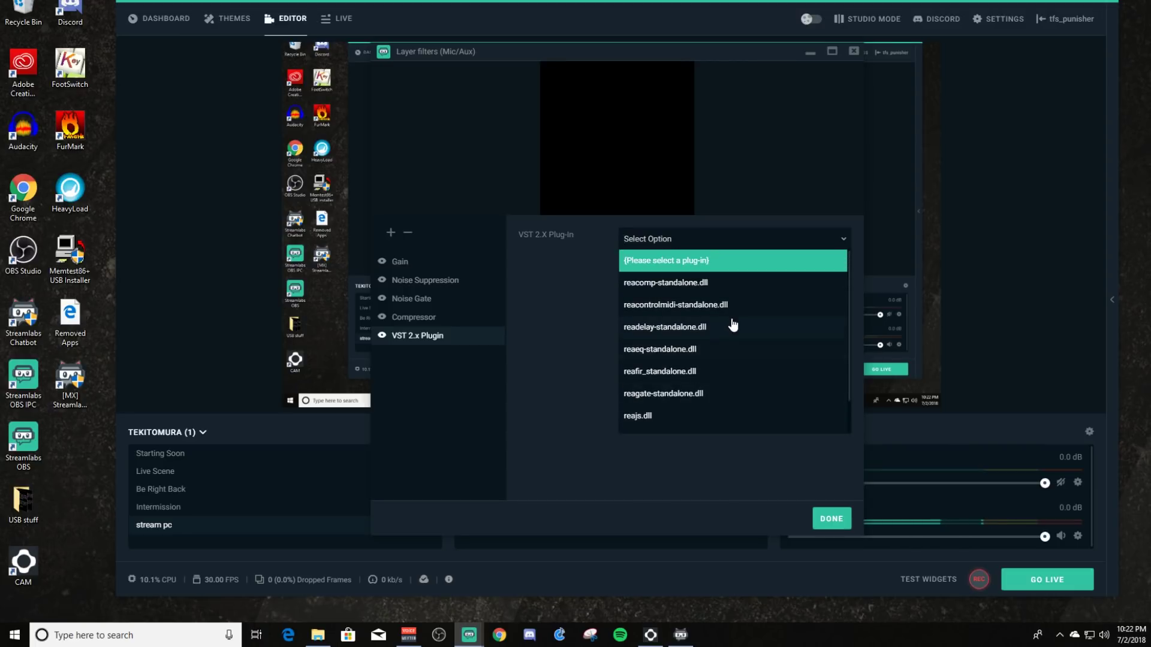
scroll(721, 290, down, 1)
scroll(749, 296, up, 1)
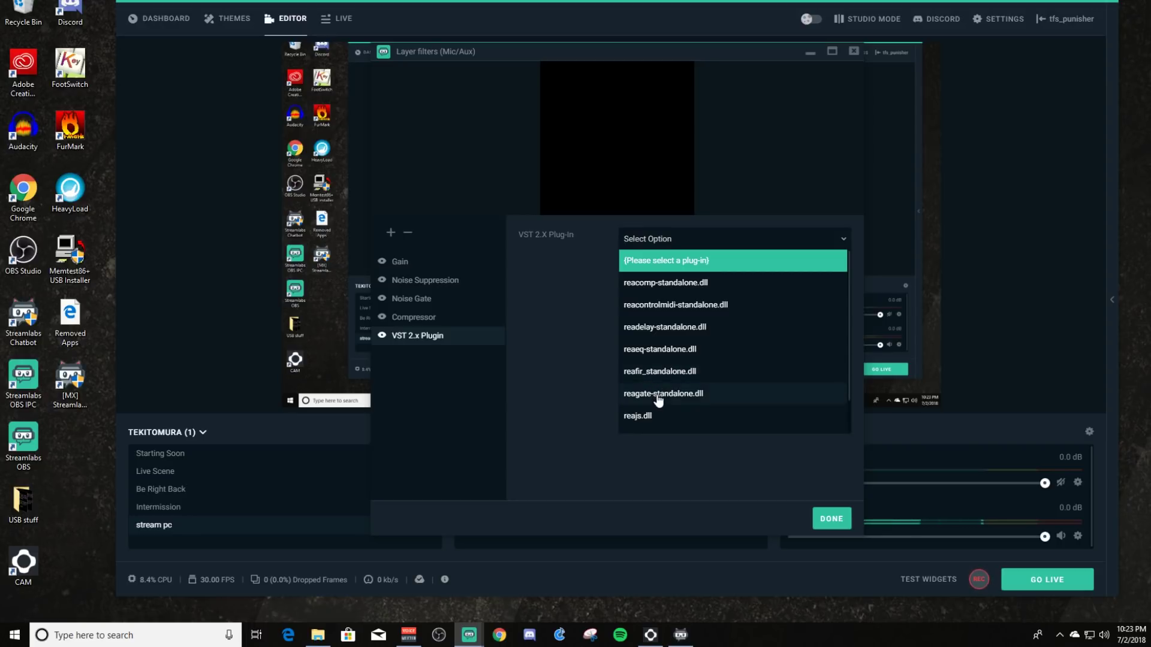
click(659, 374)
click(683, 276)
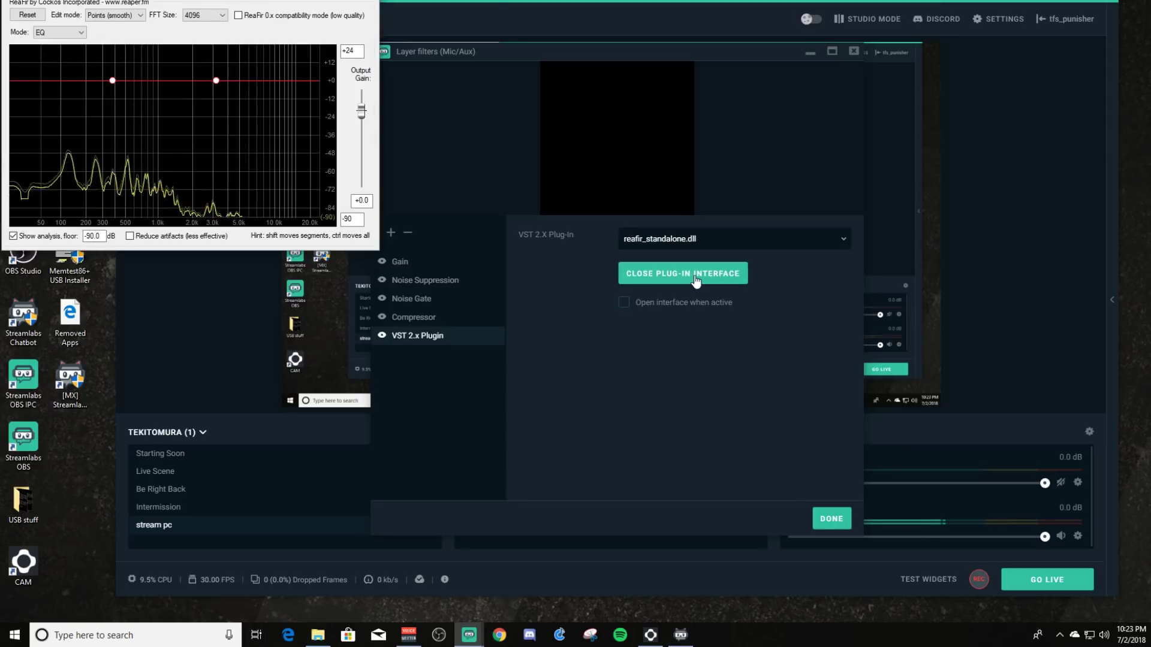
drag(174, 6, 430, 77)
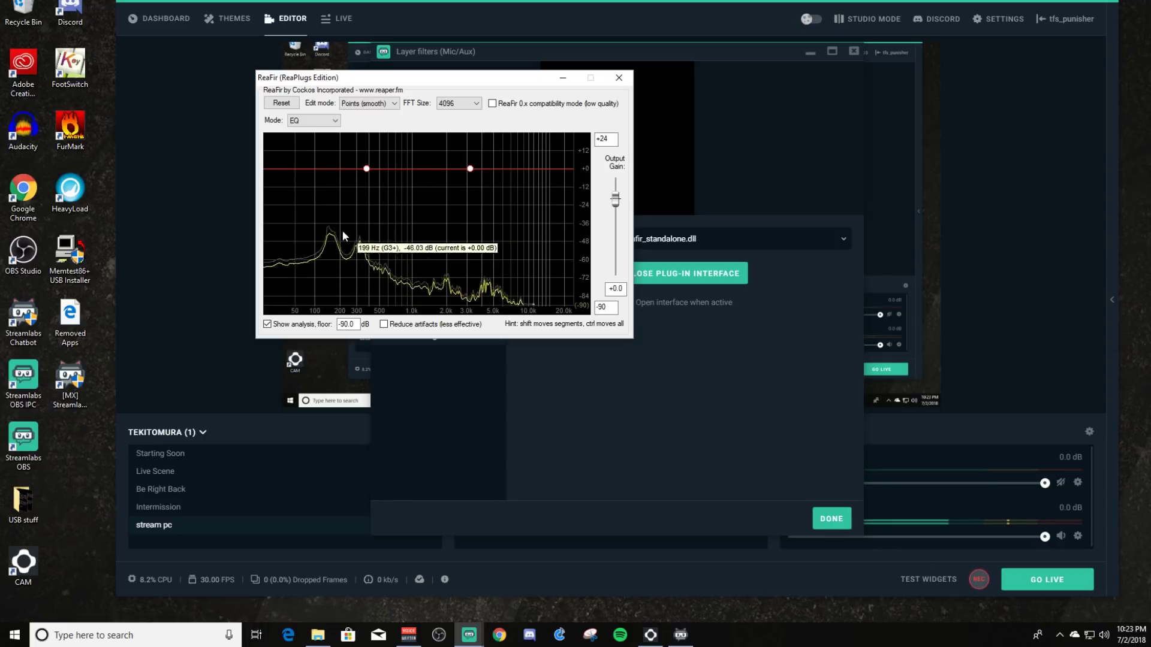
- Try lowering a new ReaFir EQ point near 152 Hz to about -14.7 dB, return it to about 0 dB, and close ReaFir
click(332, 170)
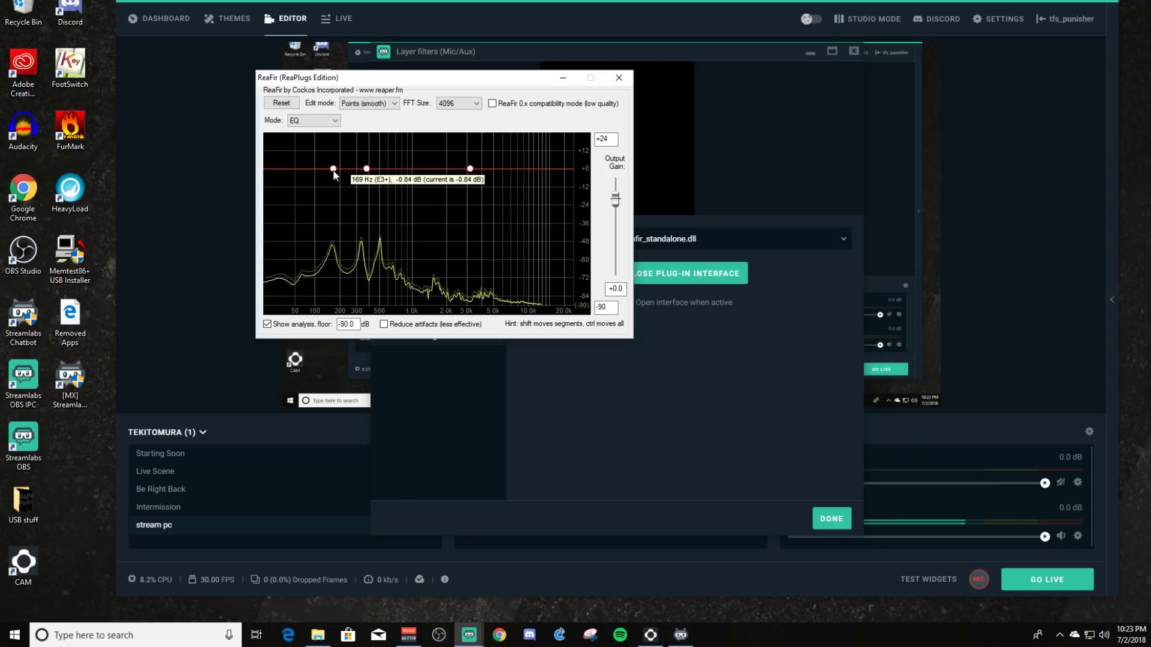
drag(329, 171, 329, 191)
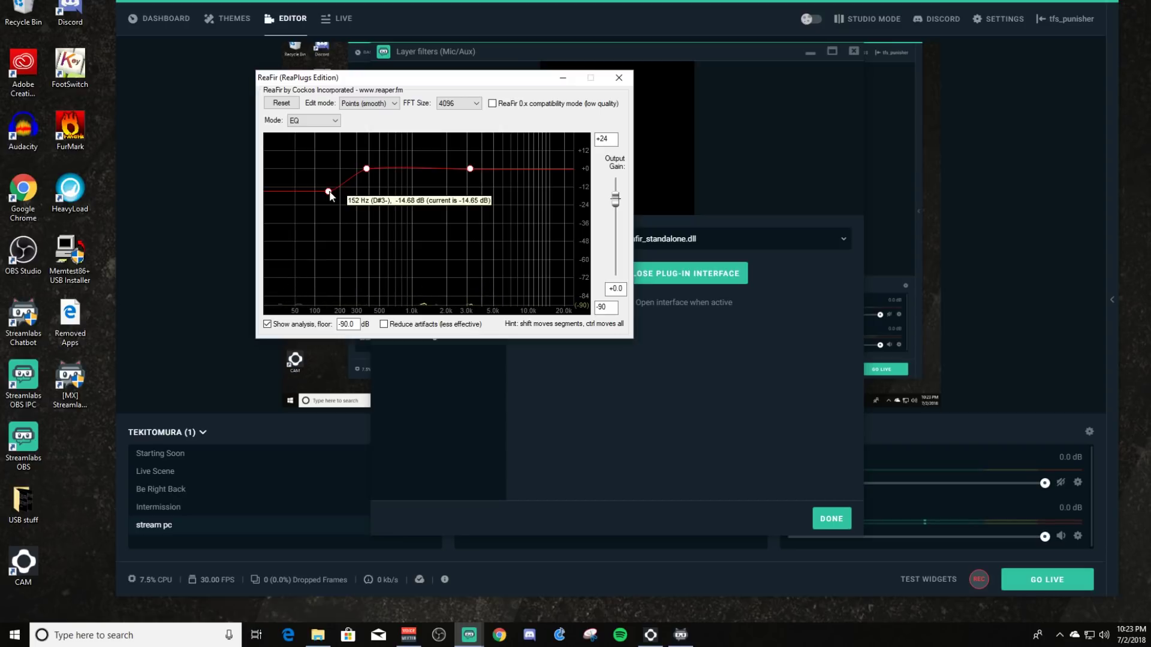
drag(330, 192, 327, 170)
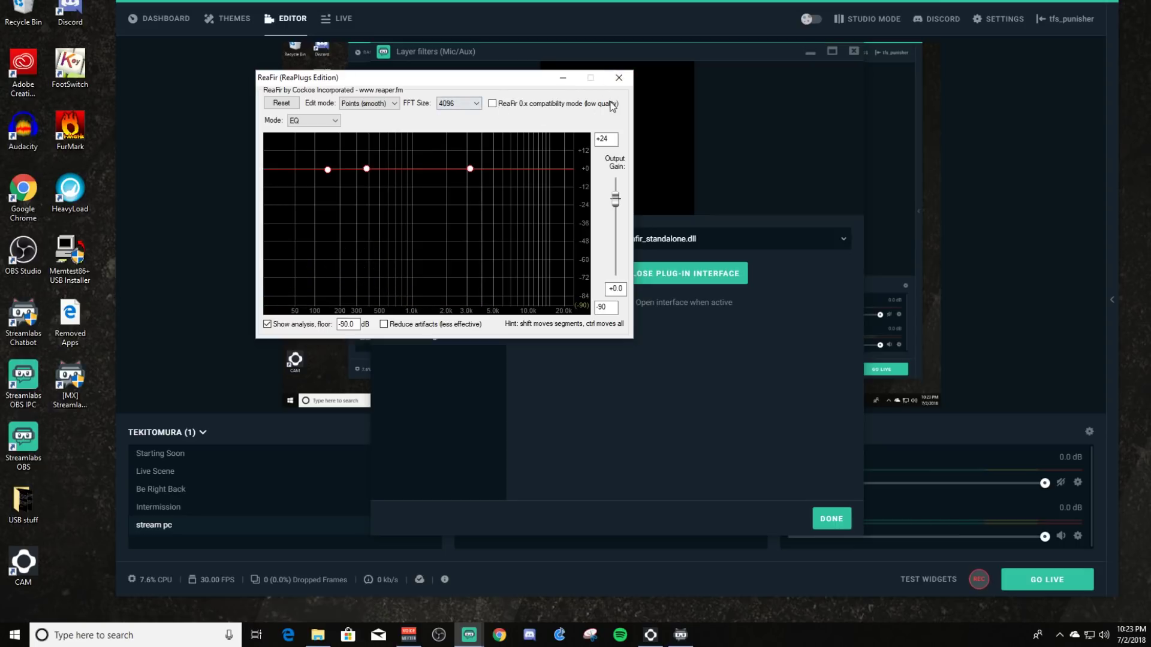
click(619, 78)
- Change the VST filter's plug-in to reagate-standalone.dll and open its plug-in interface
click(739, 238)
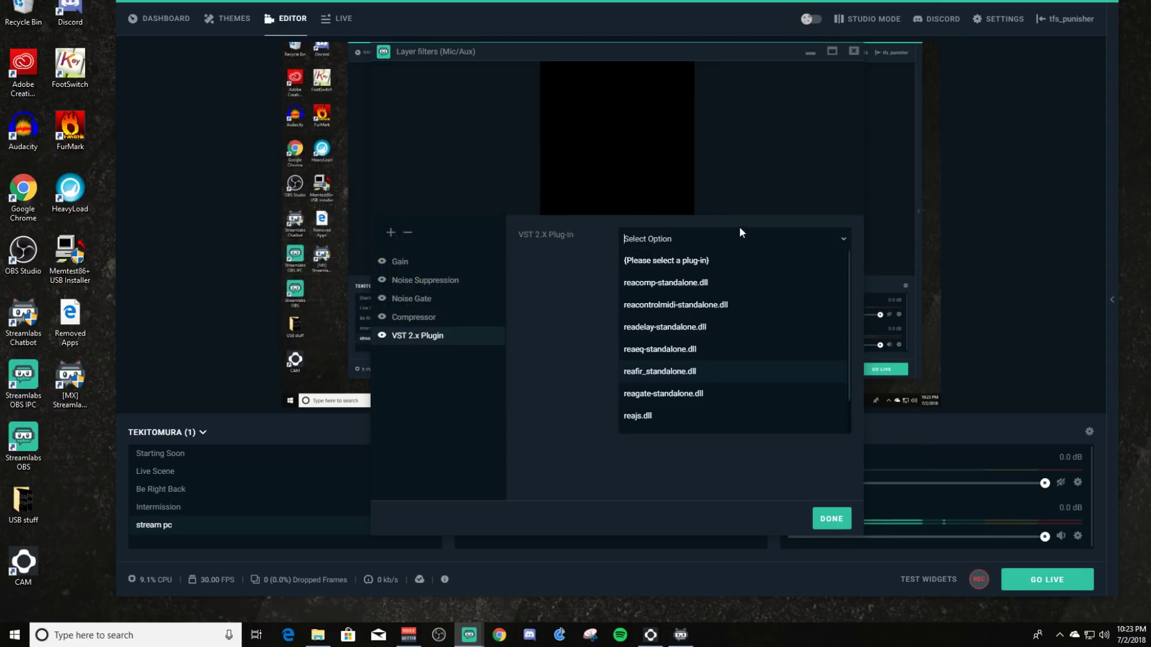
click(695, 394)
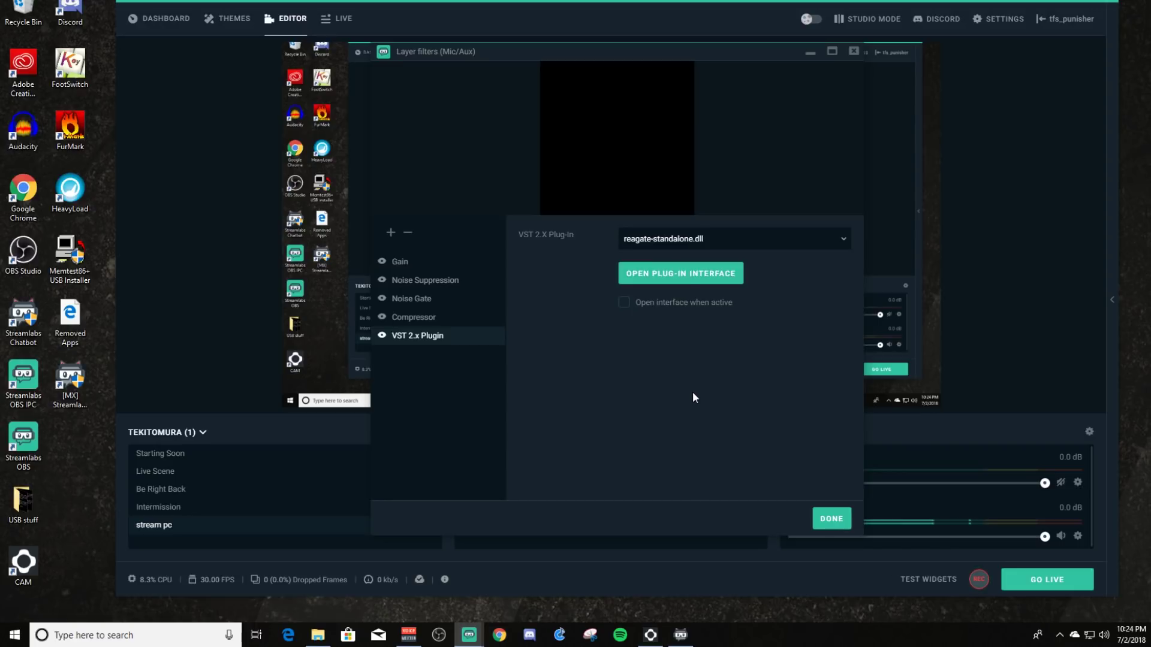
click(662, 276)
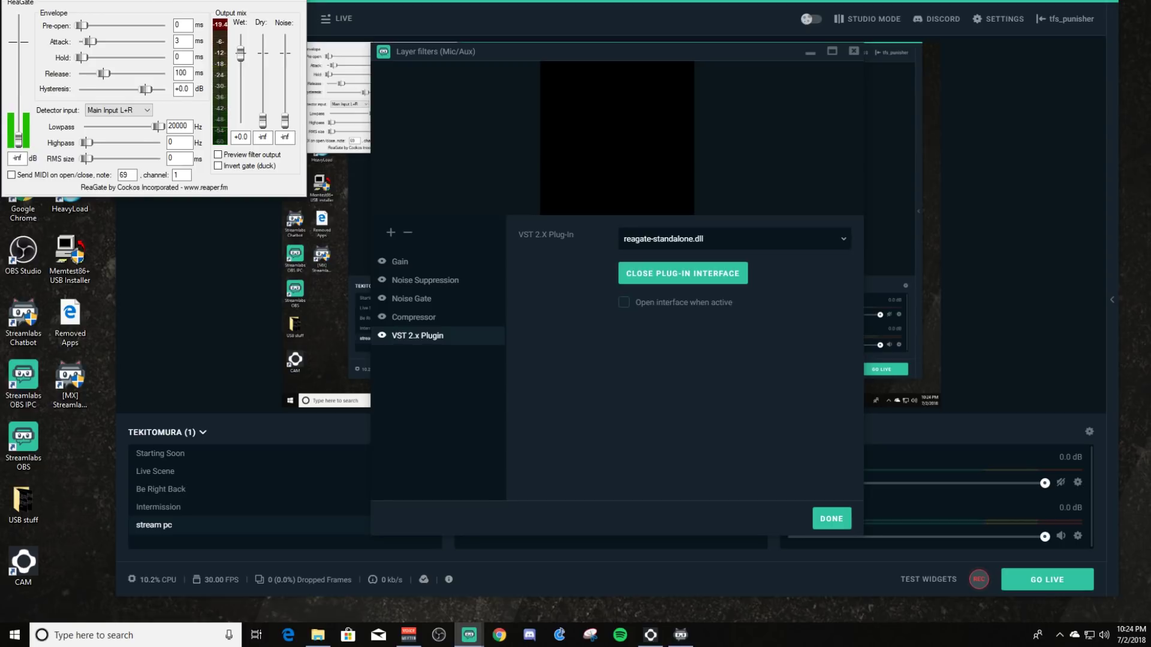
drag(211, 81, 556, 159)
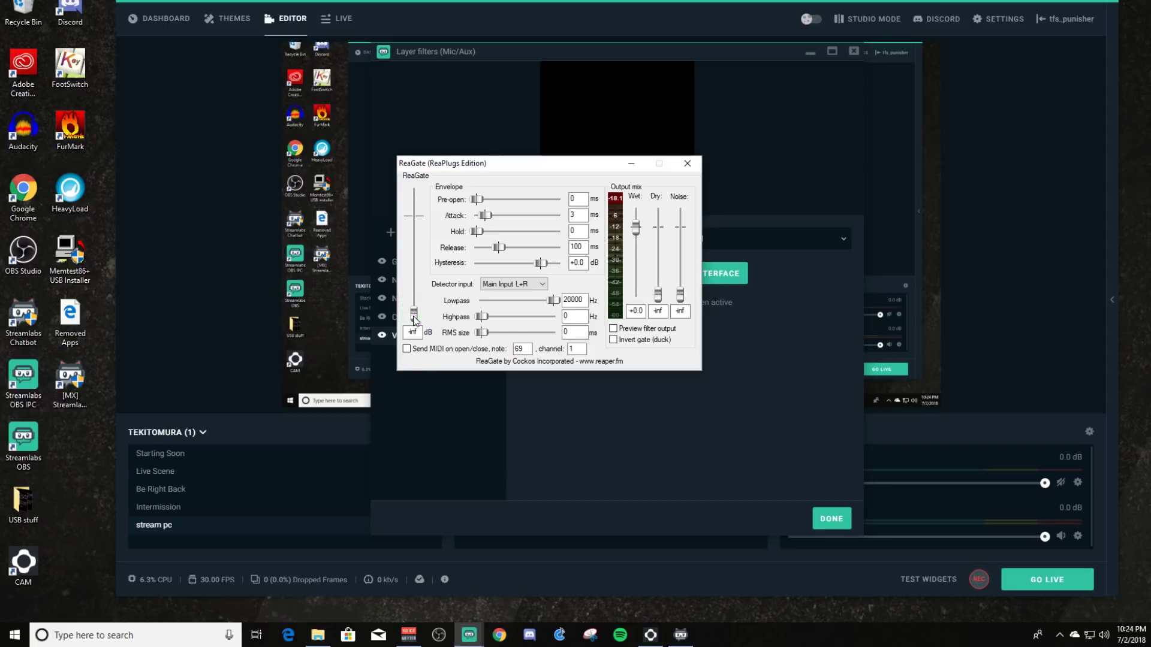
- Move the ReaGate window off the filter list and disable the Noise Gate filter
drag(537, 163, 802, 171)
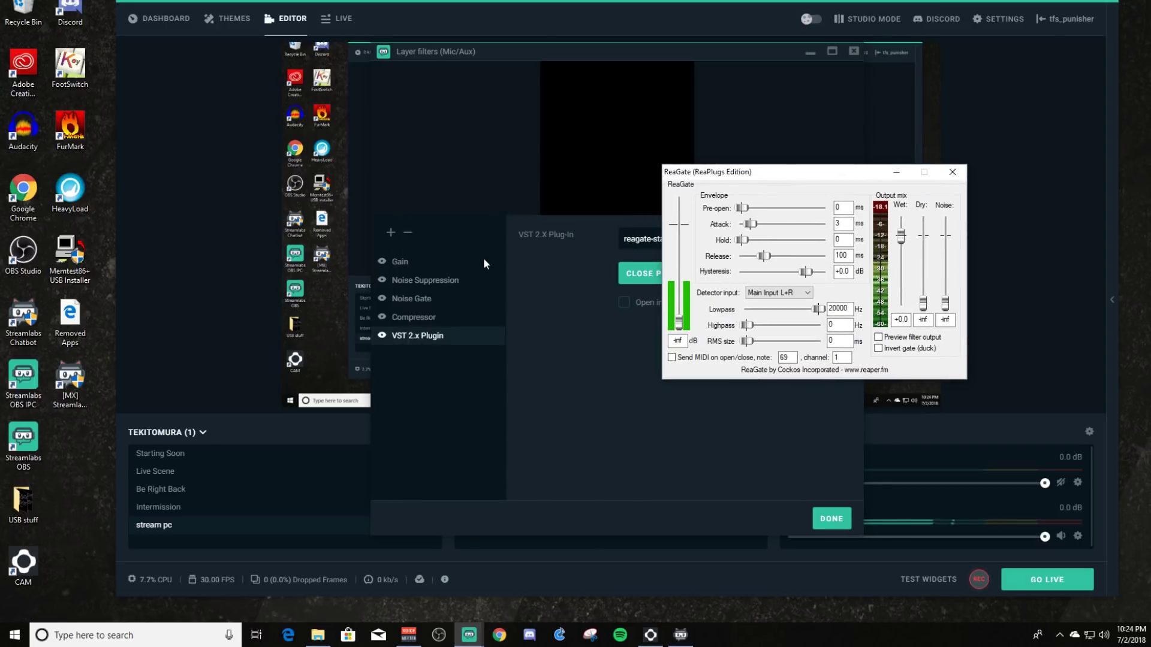
click(459, 314)
click(411, 300)
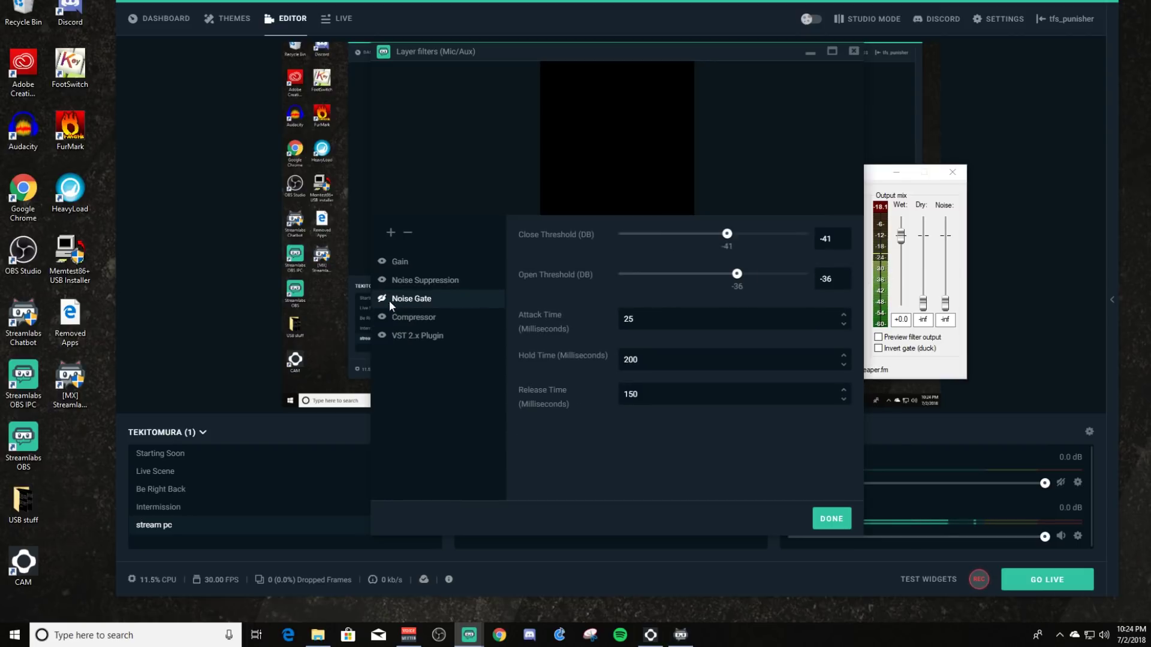
- Bring the ReaGate window back to the front and raise its gate threshold to -54.4 dB
click(875, 180)
drag(778, 173, 750, 176)
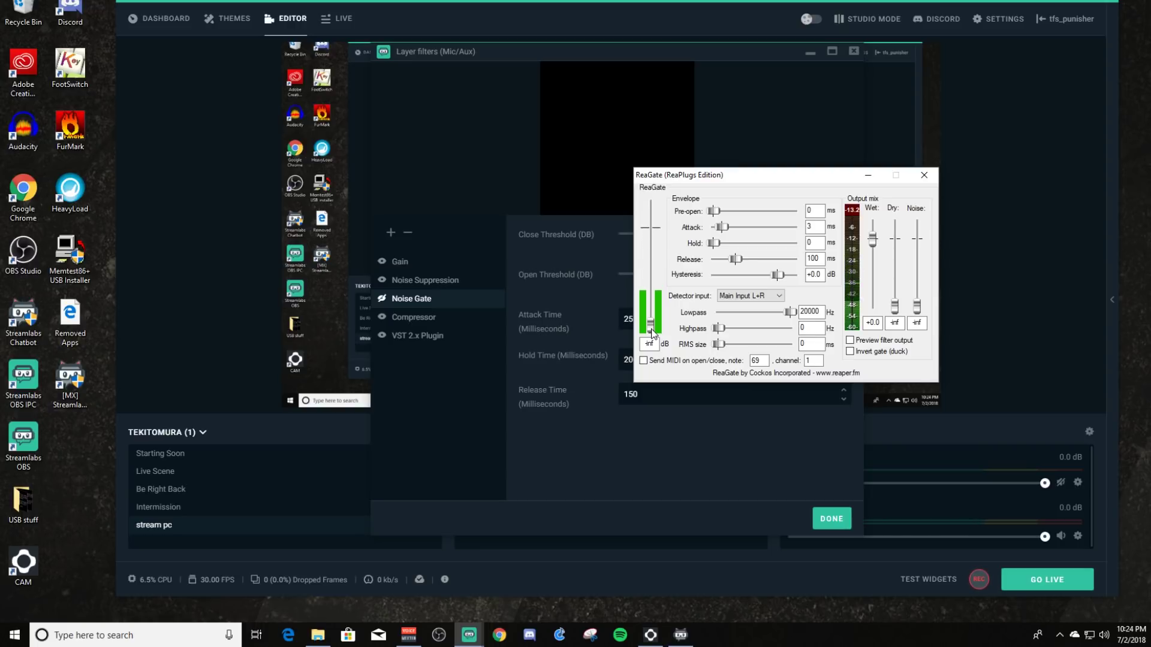
drag(652, 332, 654, 327)
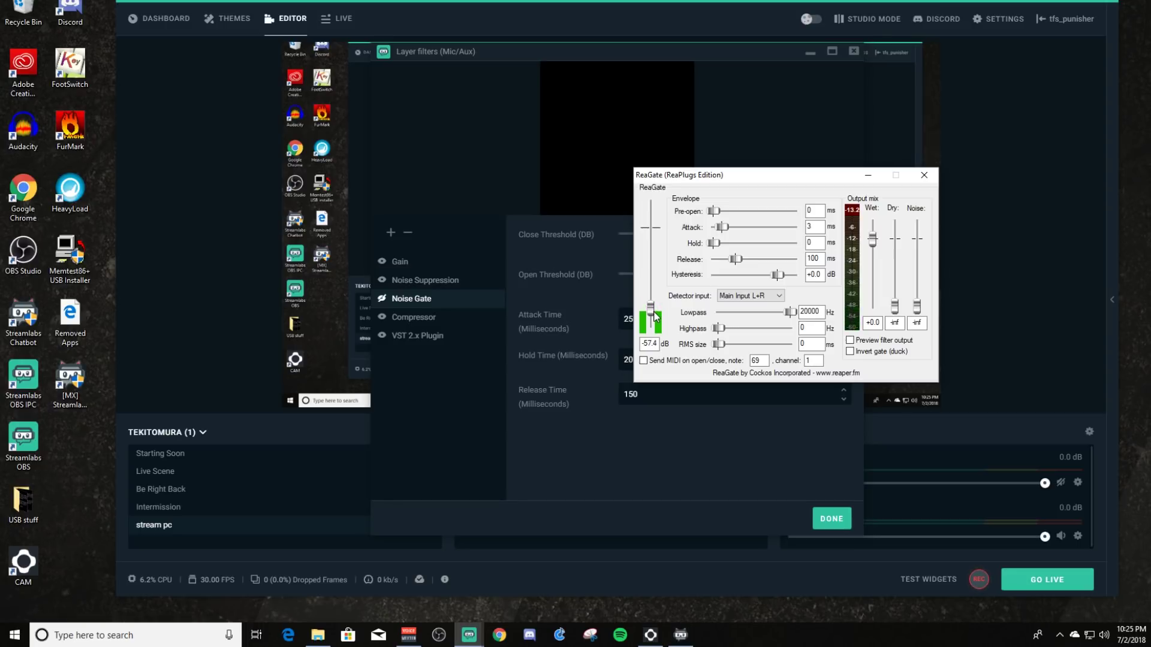
drag(655, 316, 655, 314)
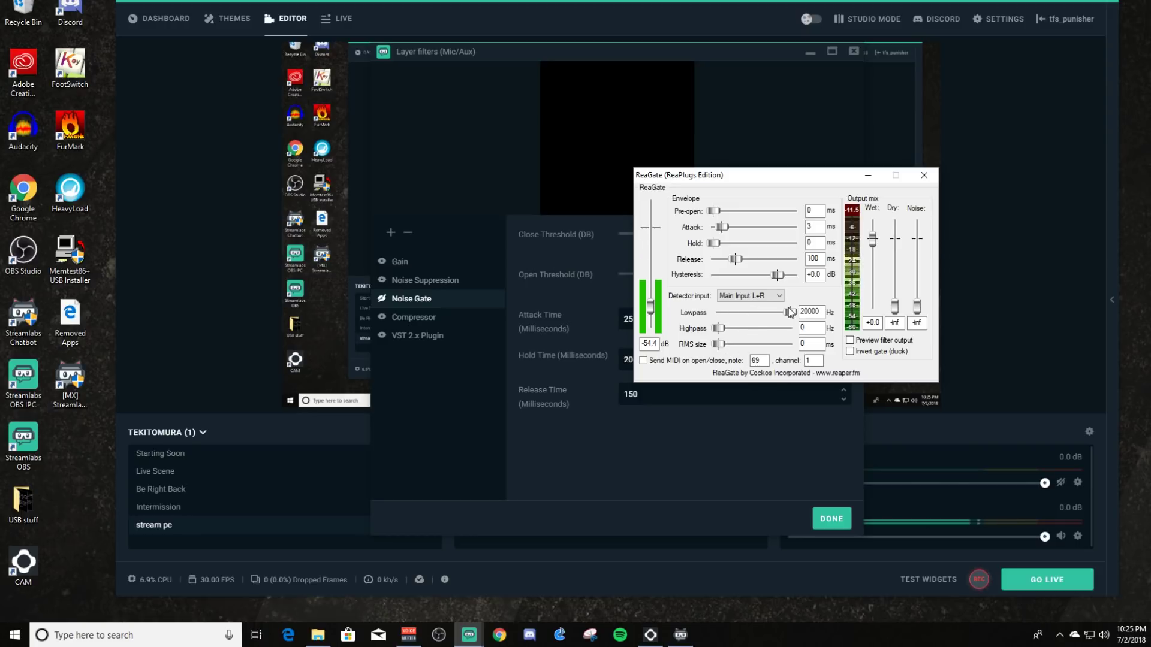
- Raise the highpass frequency of ReaGate's detector input to 242 Hz
click(813, 313)
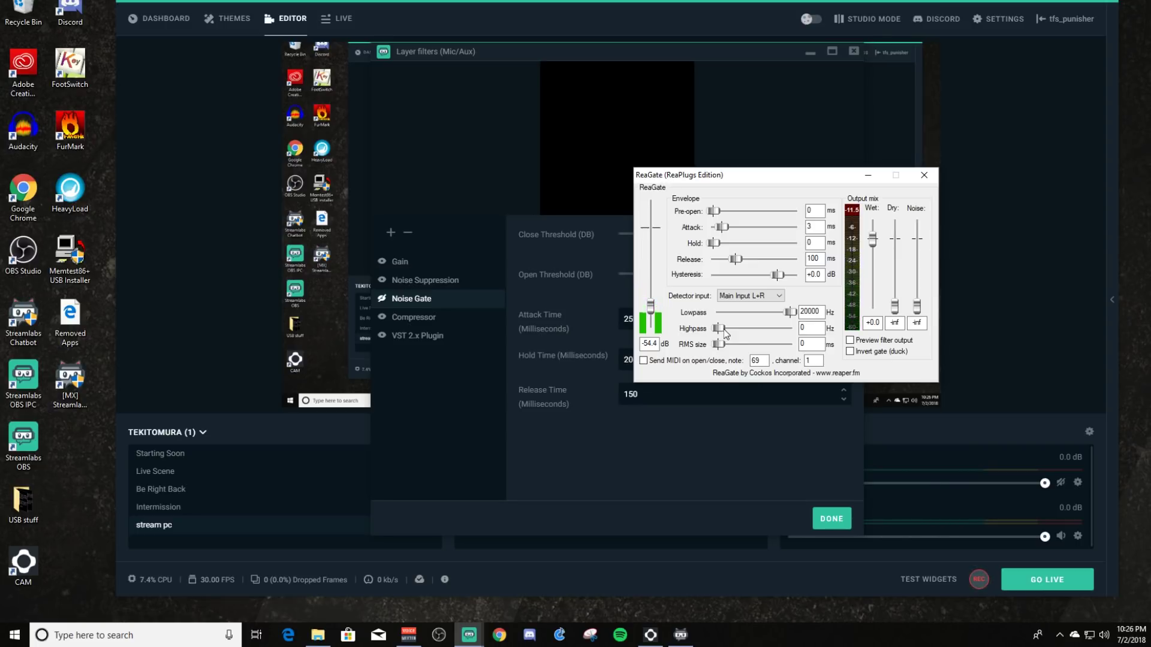
mouse_move(729, 329)
mouse_down()
mouse_move(766, 329)
mouse_move(744, 337)
mouse_up()
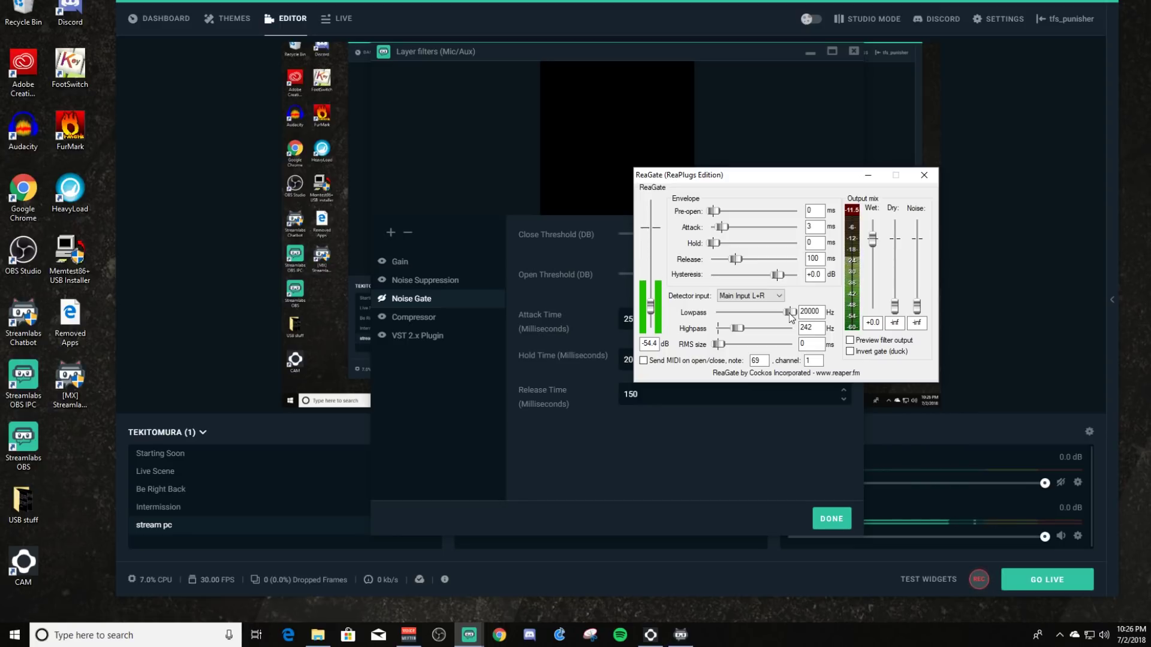
- Try lowering ReaGate's lowpass frequency to 2572 Hz, then return it to 20000 Hz
drag(790, 314, 758, 305)
drag(761, 311, 760, 317)
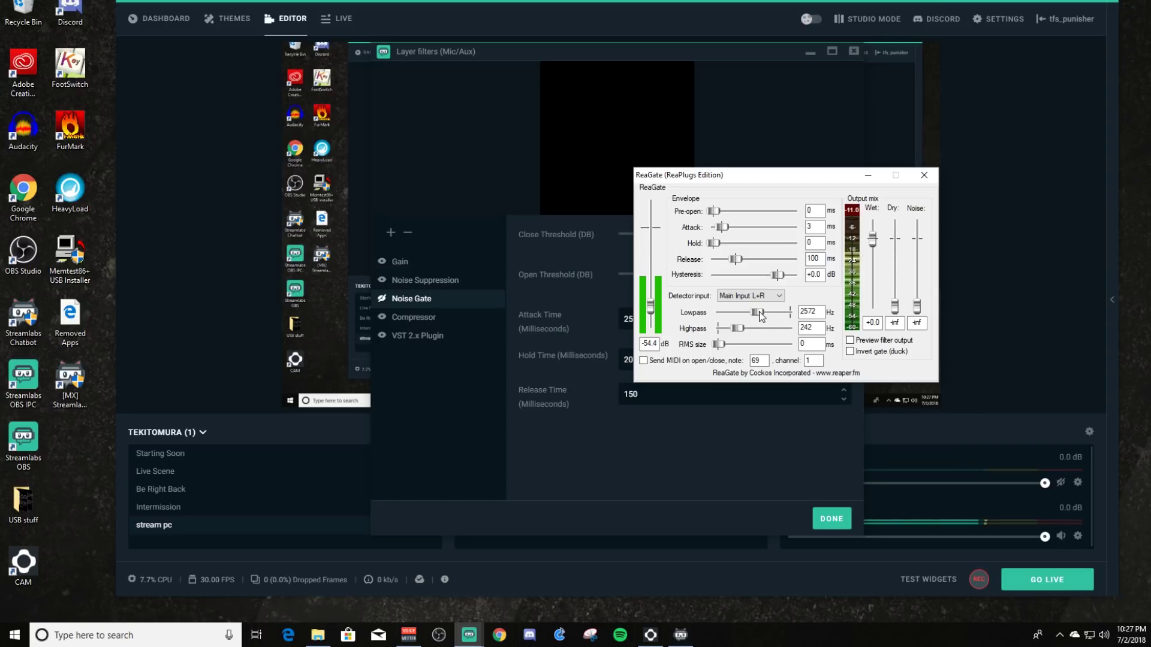
drag(759, 312, 792, 328)
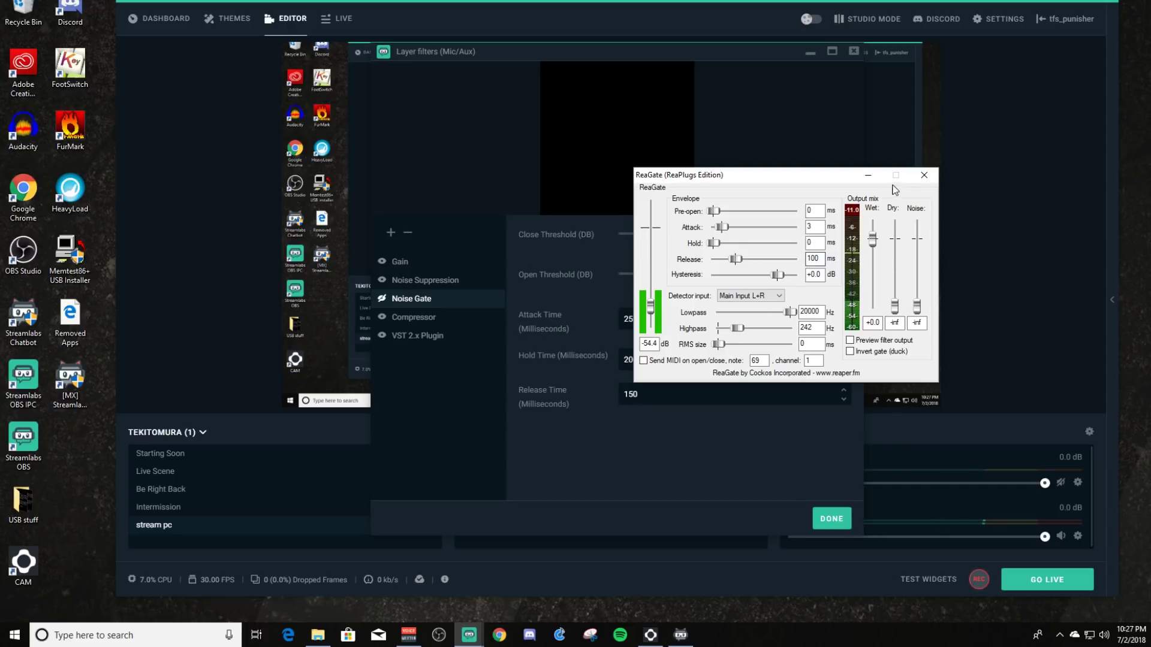
- Close ReaGate and the Mic/Aux layer filters, and clear the screen to the desktop
click(924, 175)
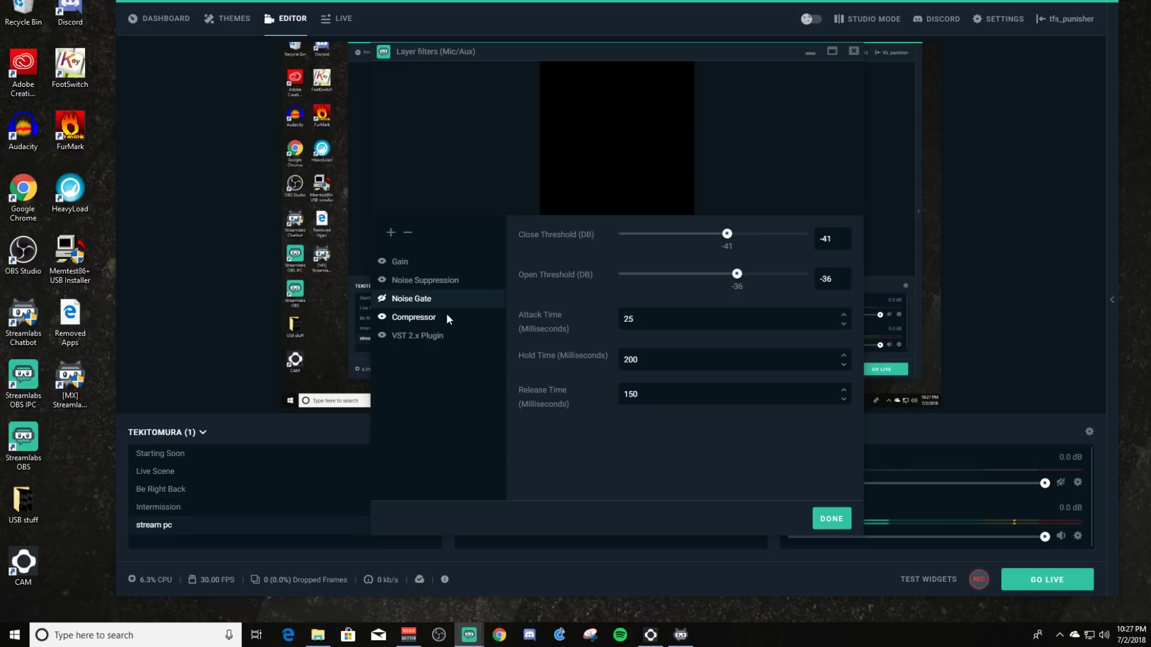
click(834, 517)
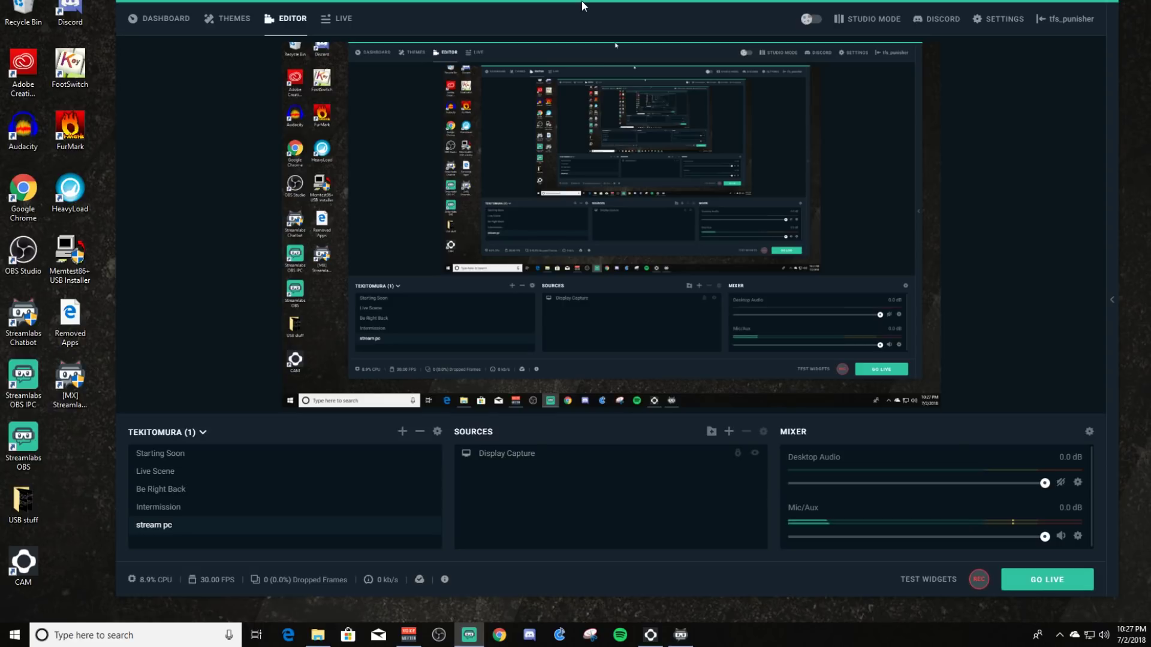
drag(587, 0, 641, 3)
key(super+d)
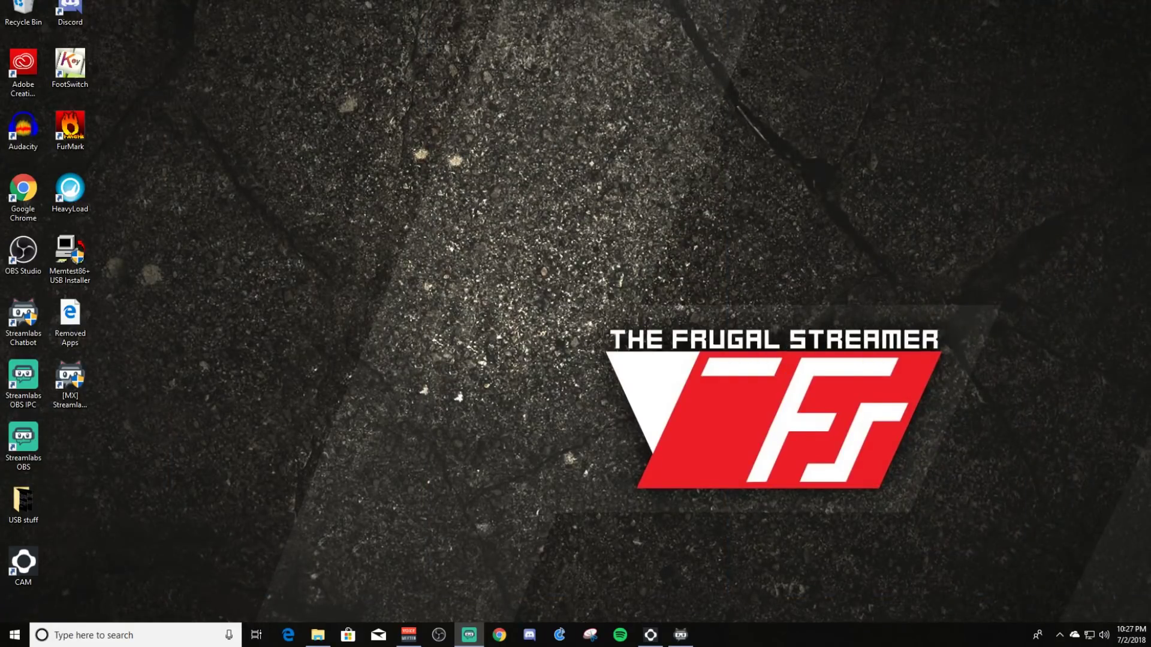